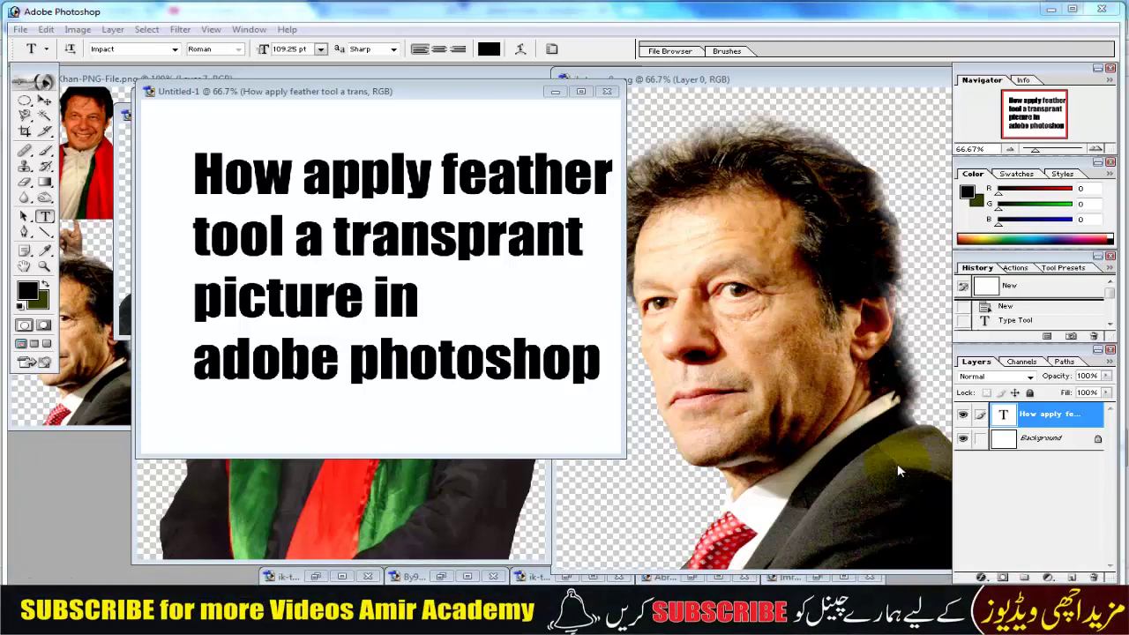
Drag the Untitled-1 title card window right, in front of the portrait windows
drag(454, 93, 755, 97)
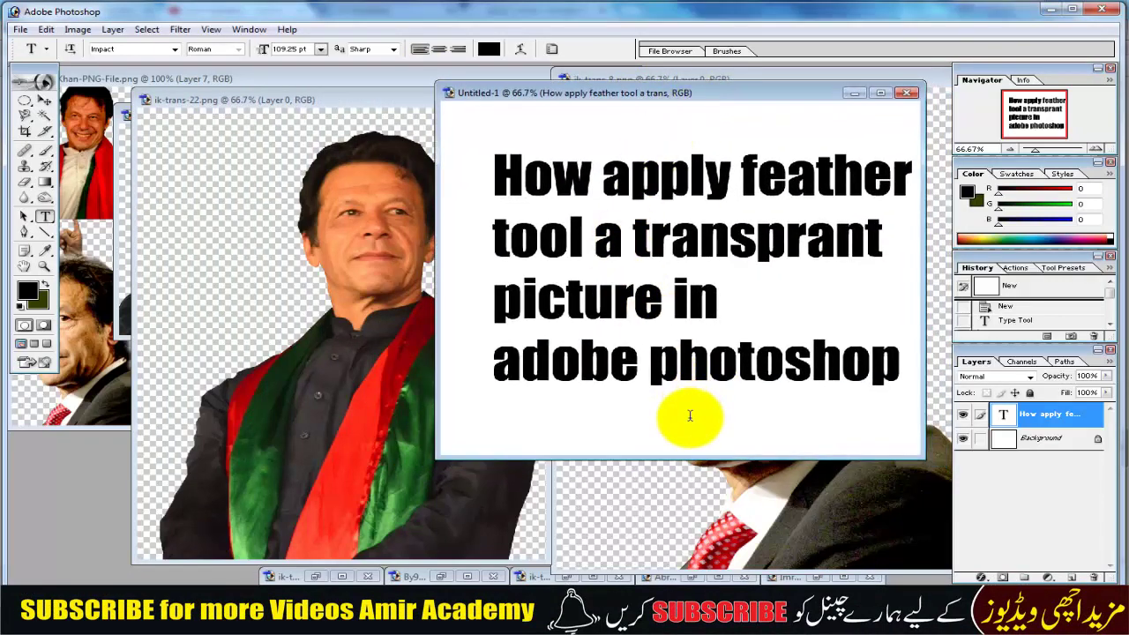
Reword the title text, adding 'to' and moving 'feather' and 'transprant' onto new lines
click(605, 184)
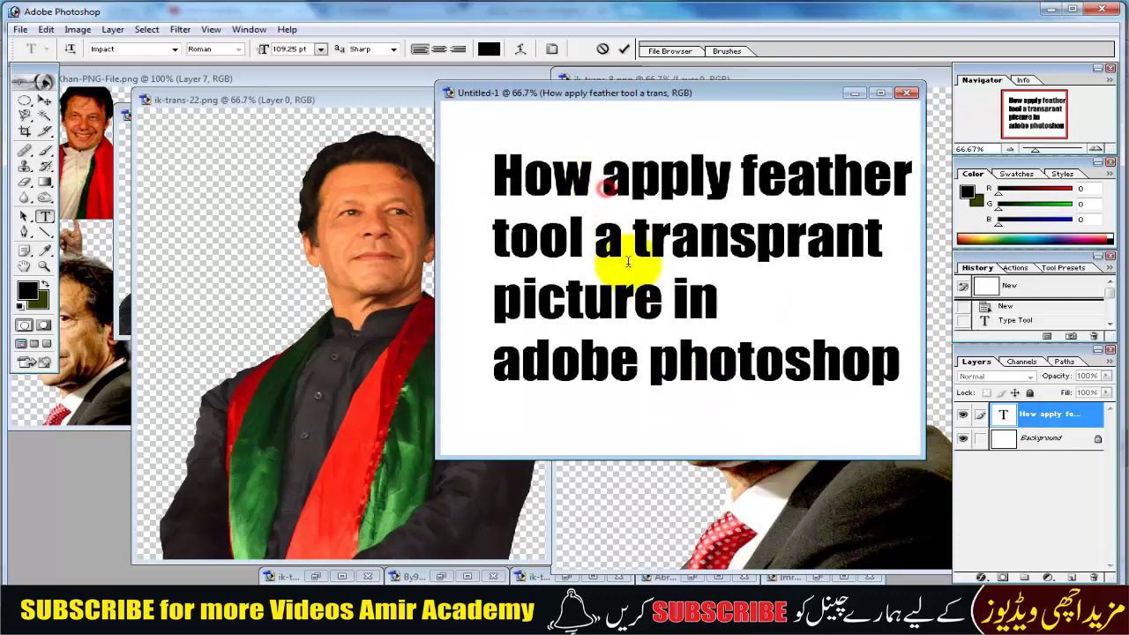
text(to)
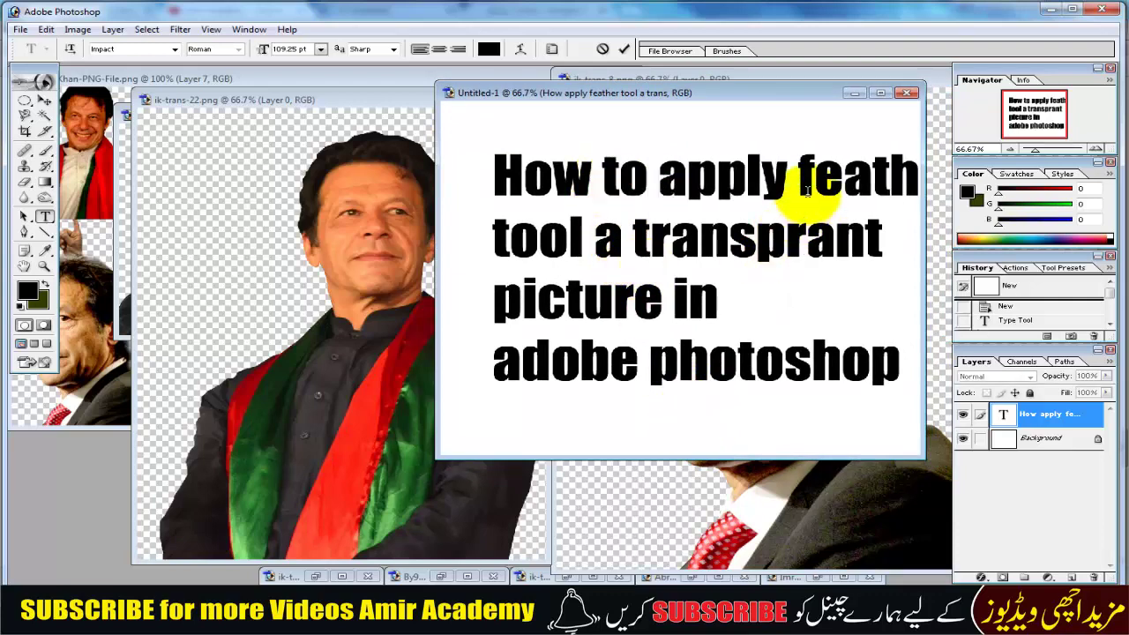
click(798, 185)
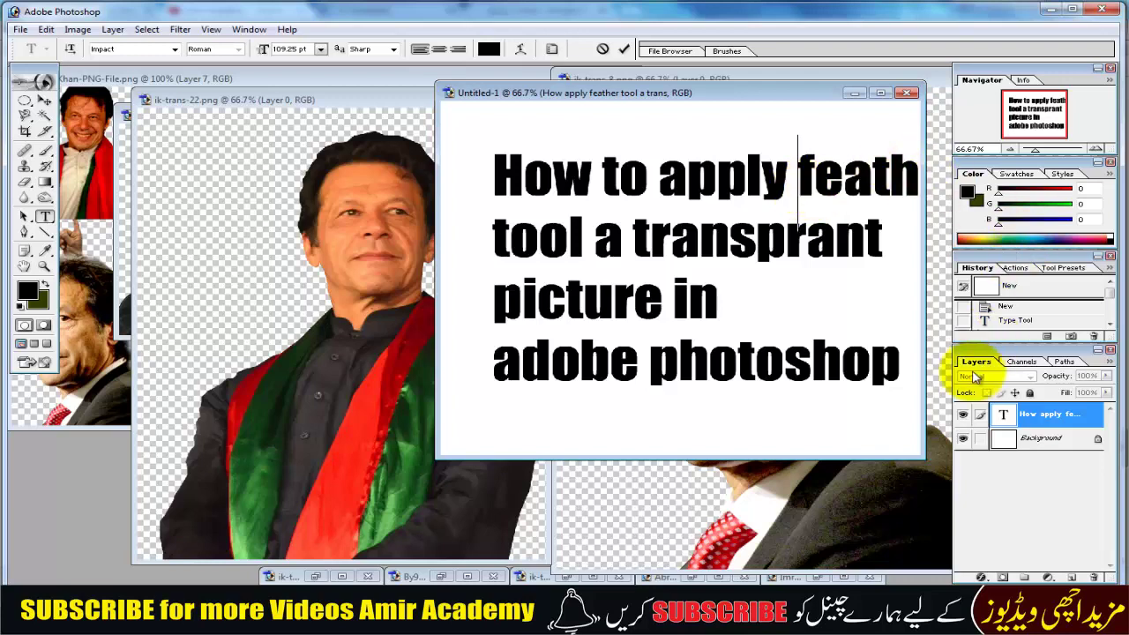
drag(926, 300, 952, 300)
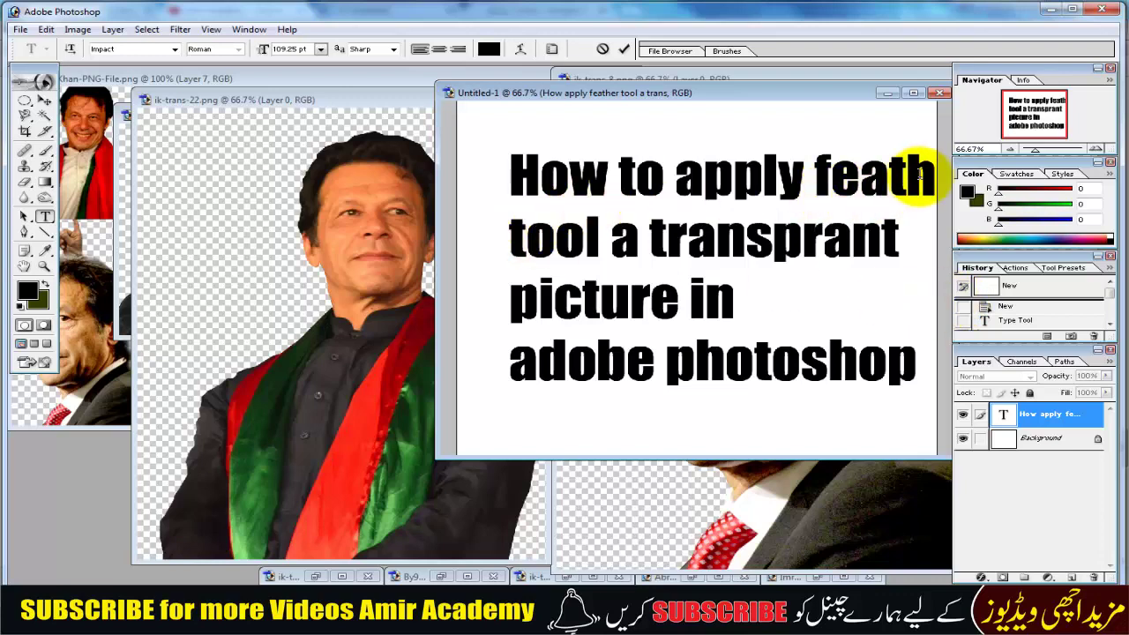
key(Return)
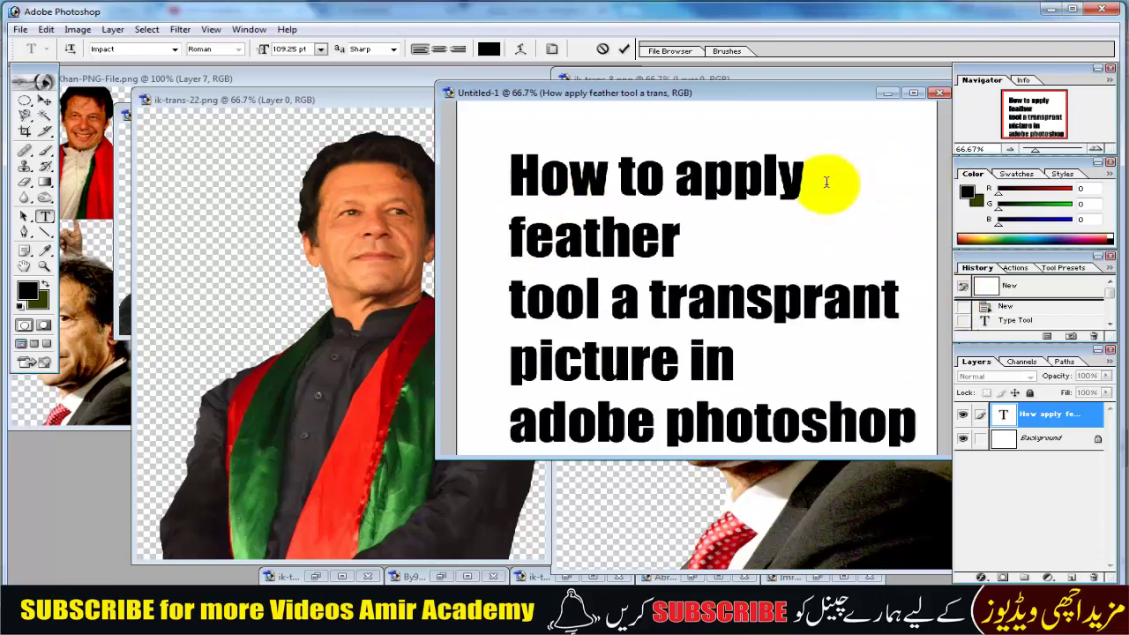
drag(844, 94, 828, 93)
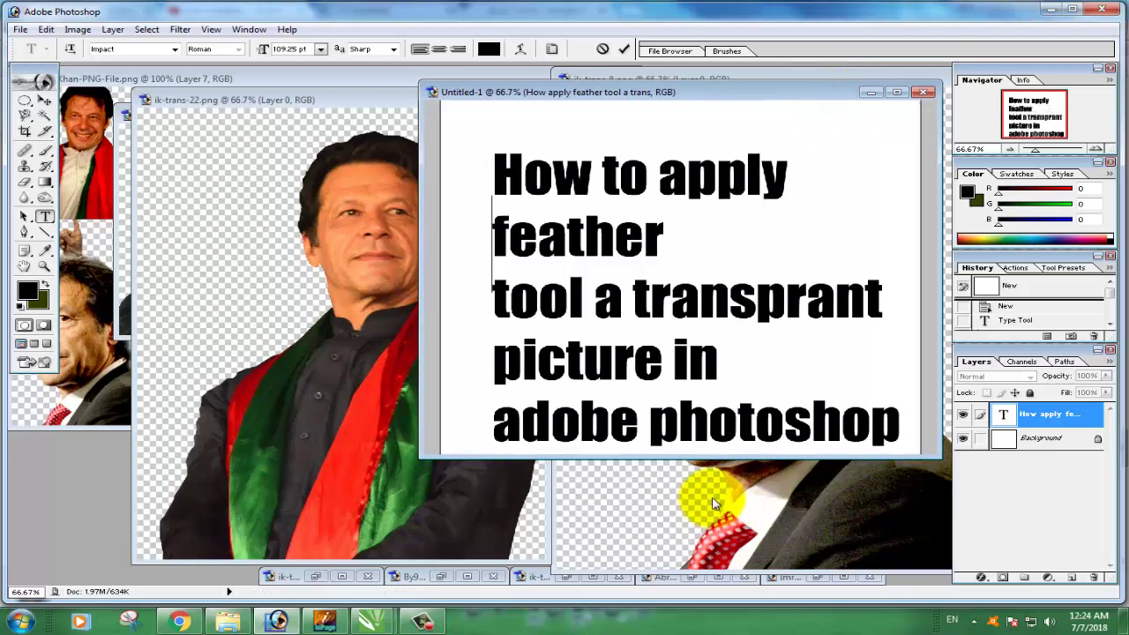
click(663, 238)
key(Delete)
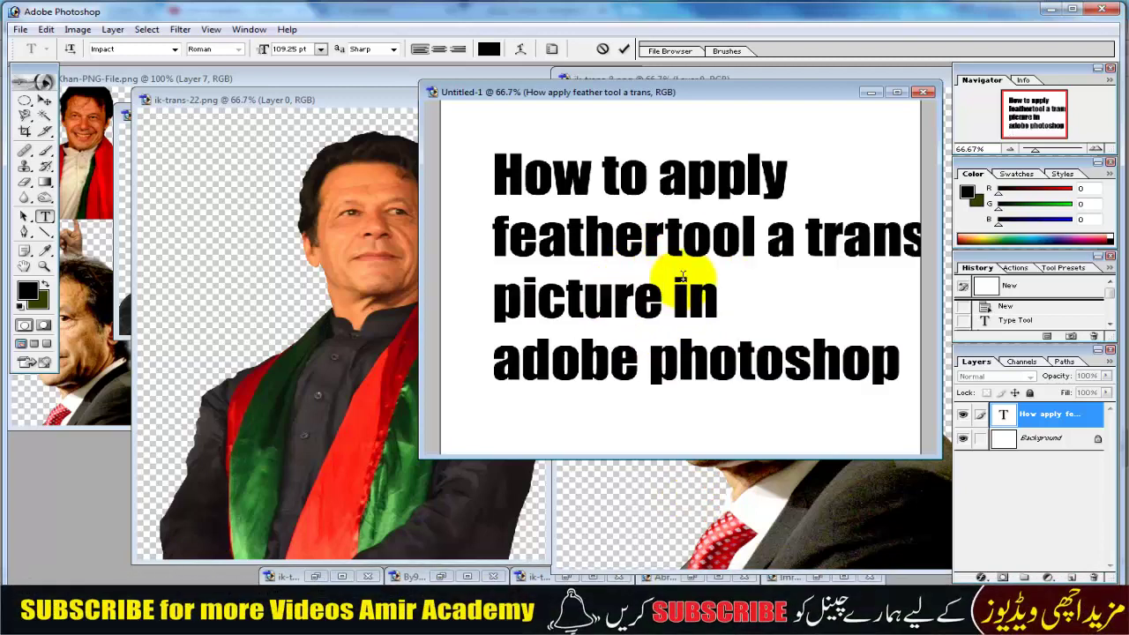
key(Right)
key(Right)
key(Right)
key(Right)
key(Right)
key(Right)
key(Right)
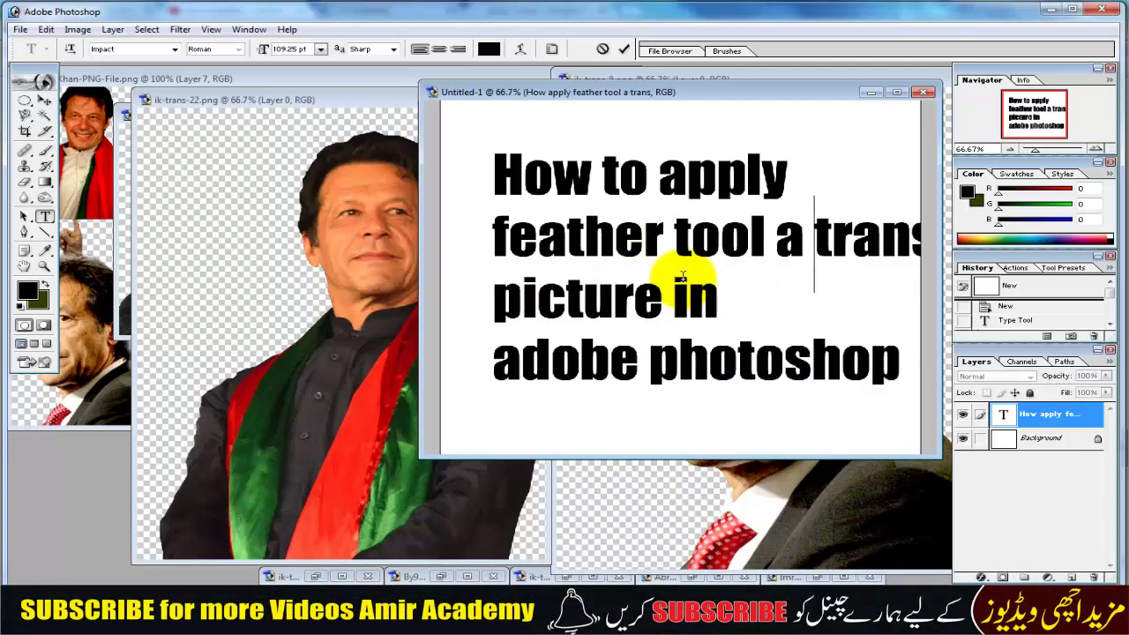
key(Return)
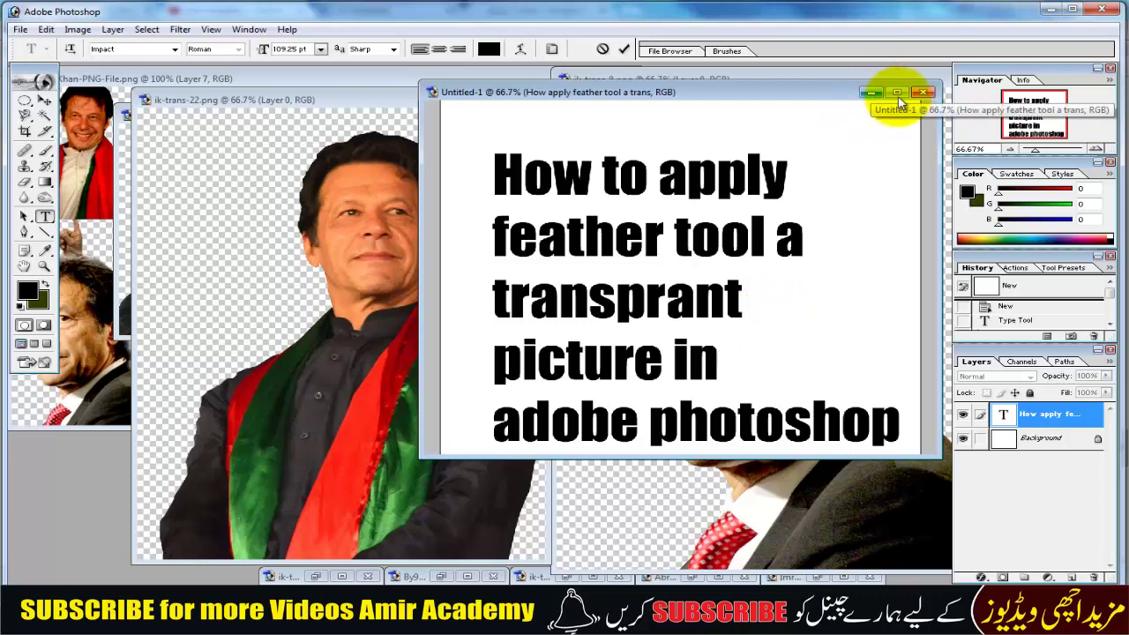
Close Untitled-1, discarding the type edits and not saving it
click(924, 94)
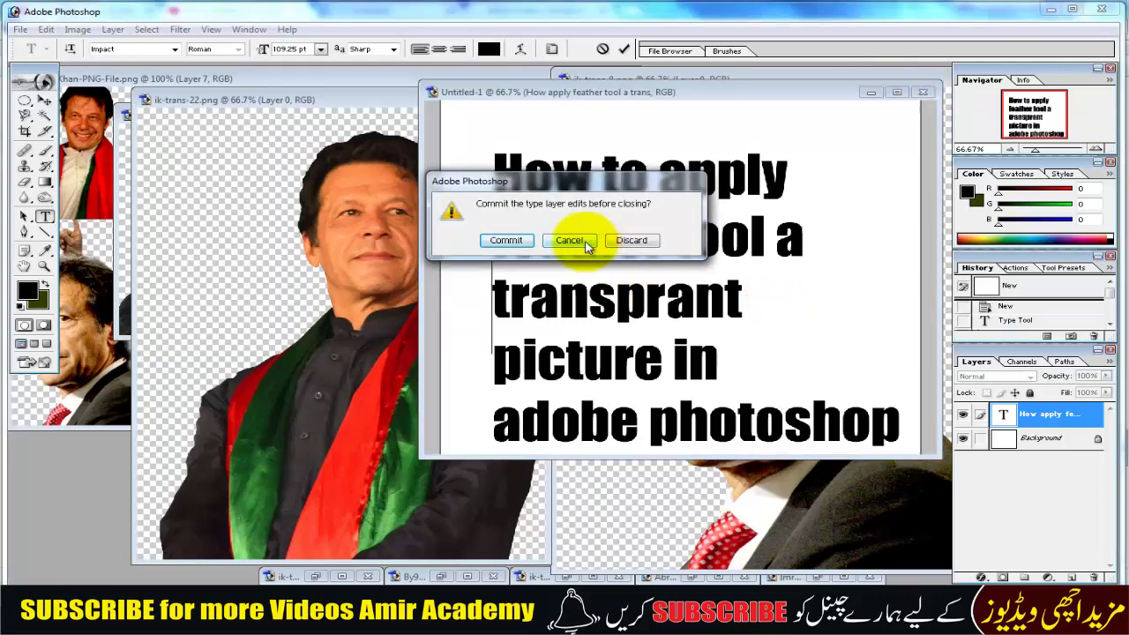
click(630, 240)
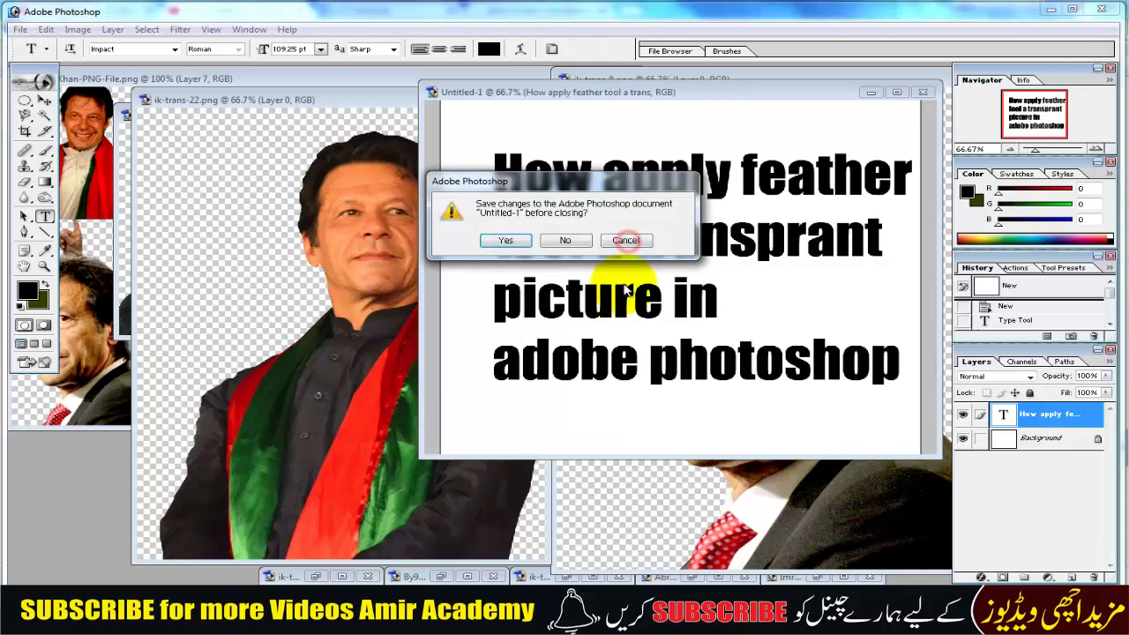
click(567, 241)
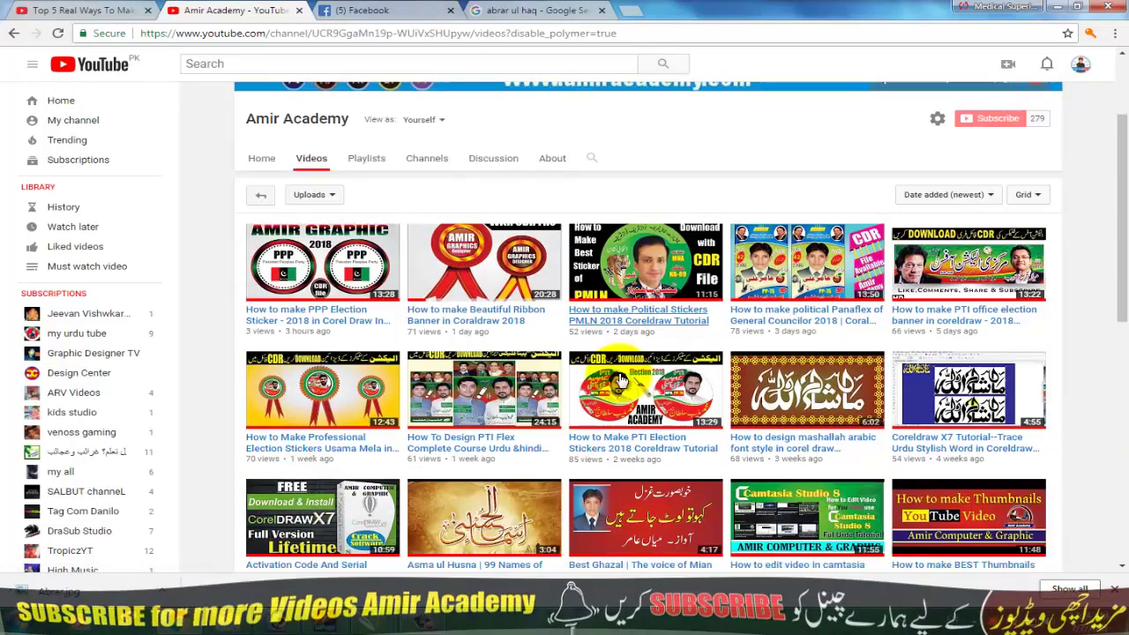
Scroll down and back up through the channel's Videos page, then return to Photoshop
scroll(573, 353, down, 4)
scroll(620, 381, down, 1)
scroll(620, 381, down, 1)
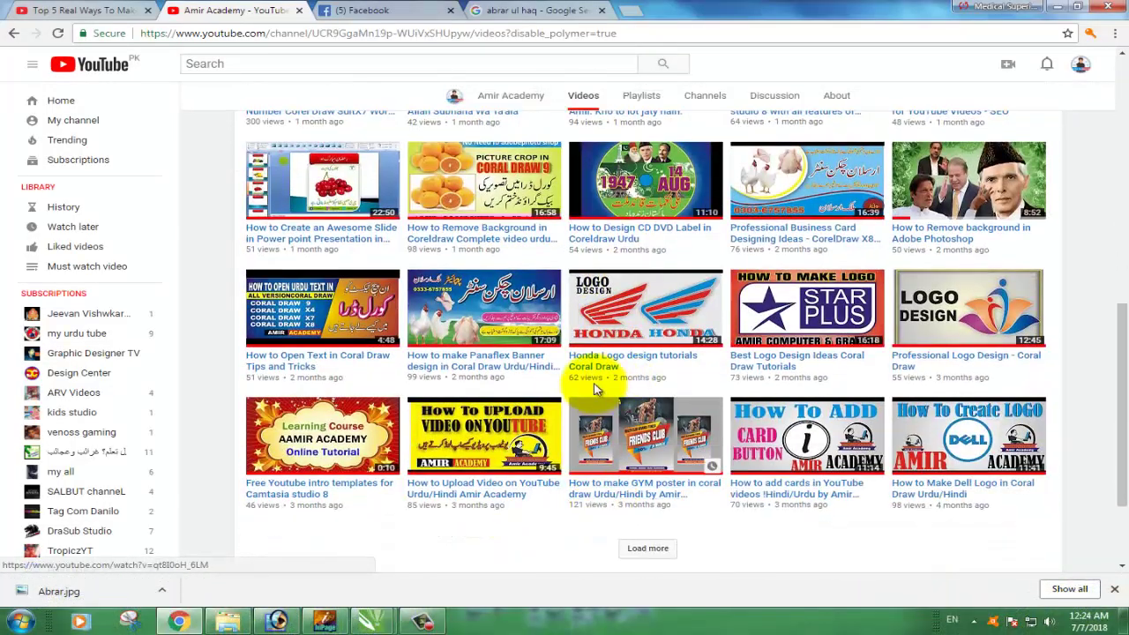
scroll(609, 388, up, 2)
scroll(597, 388, up, 1)
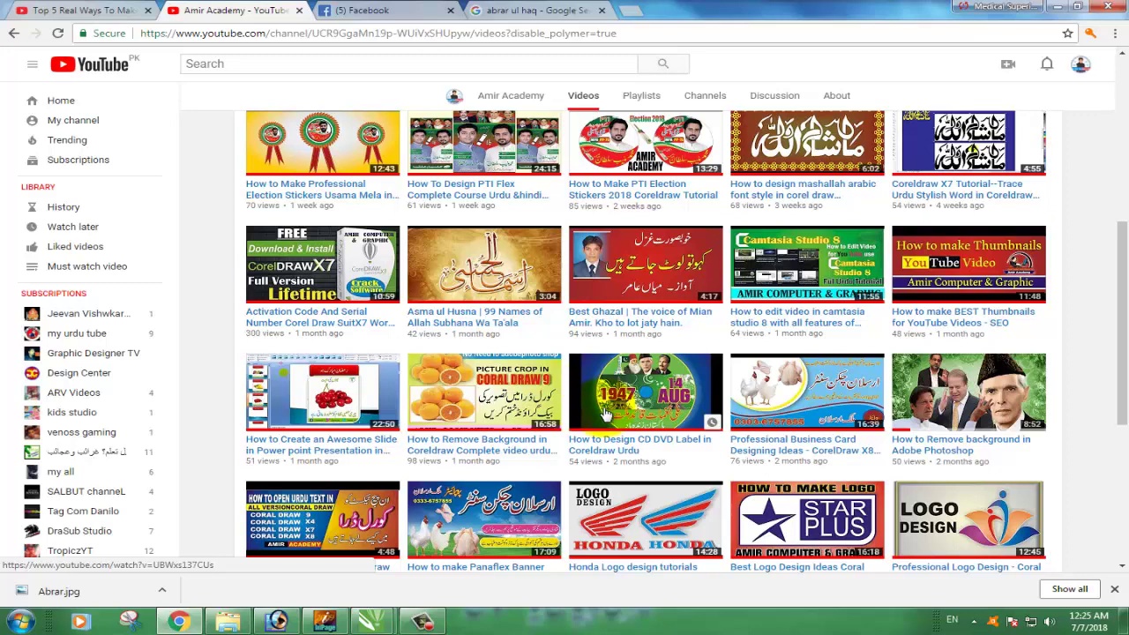
scroll(607, 422, up, 1)
scroll(609, 423, up, 2)
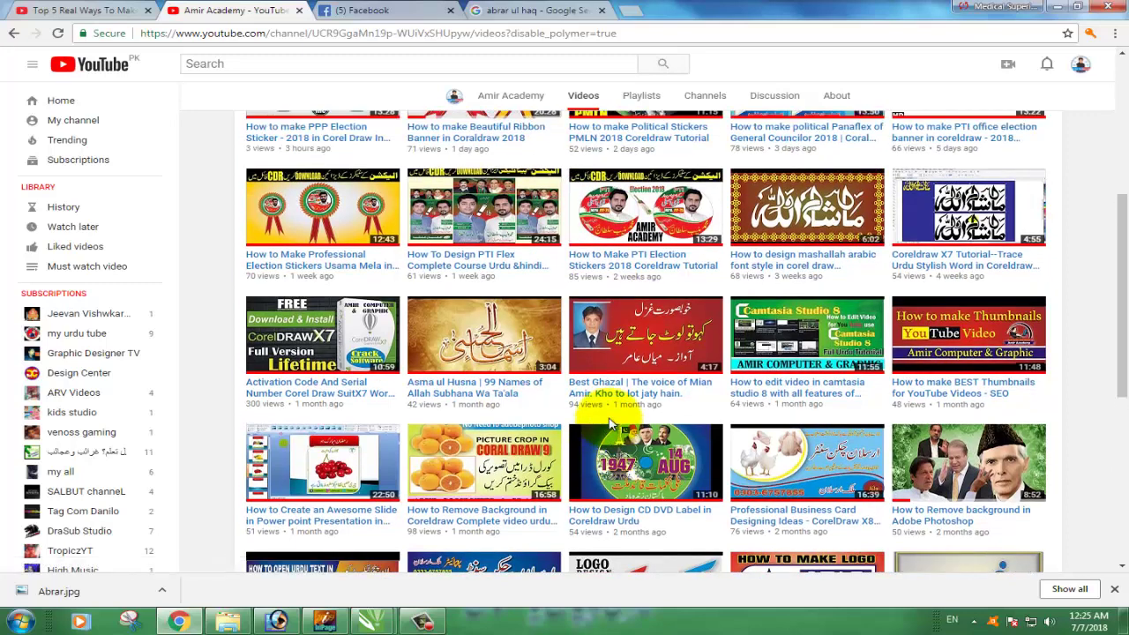
scroll(609, 423, up, 1)
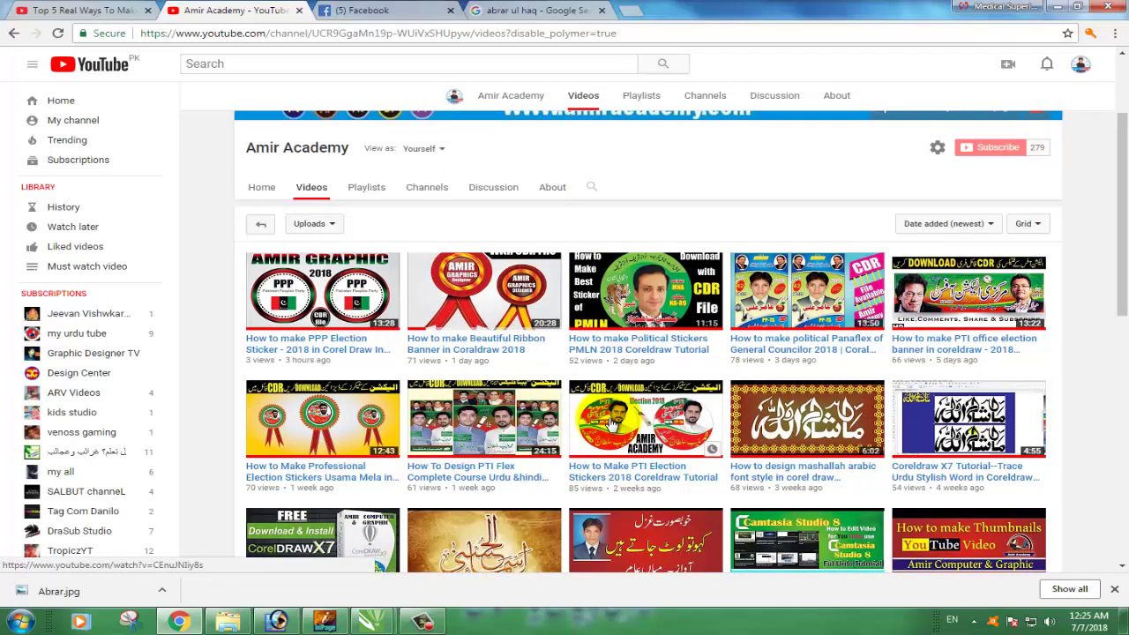
scroll(612, 424, up, 1)
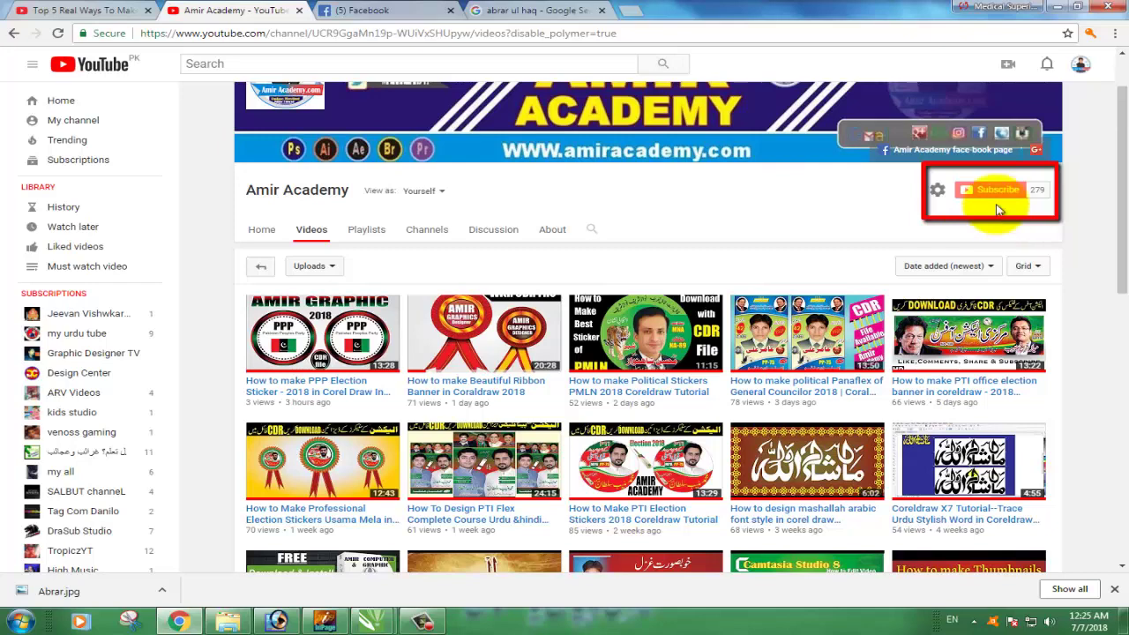
click(276, 622)
With the Move tool active, rearrange the scarf portrait and close-up suit portrait windows
drag(355, 106, 456, 99)
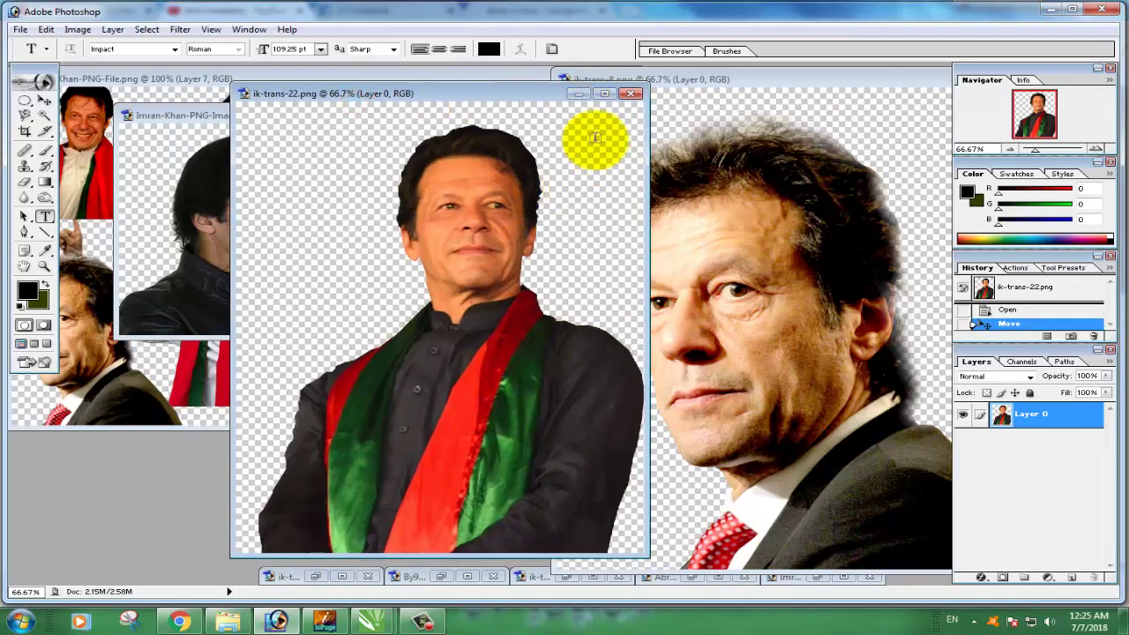
click(45, 101)
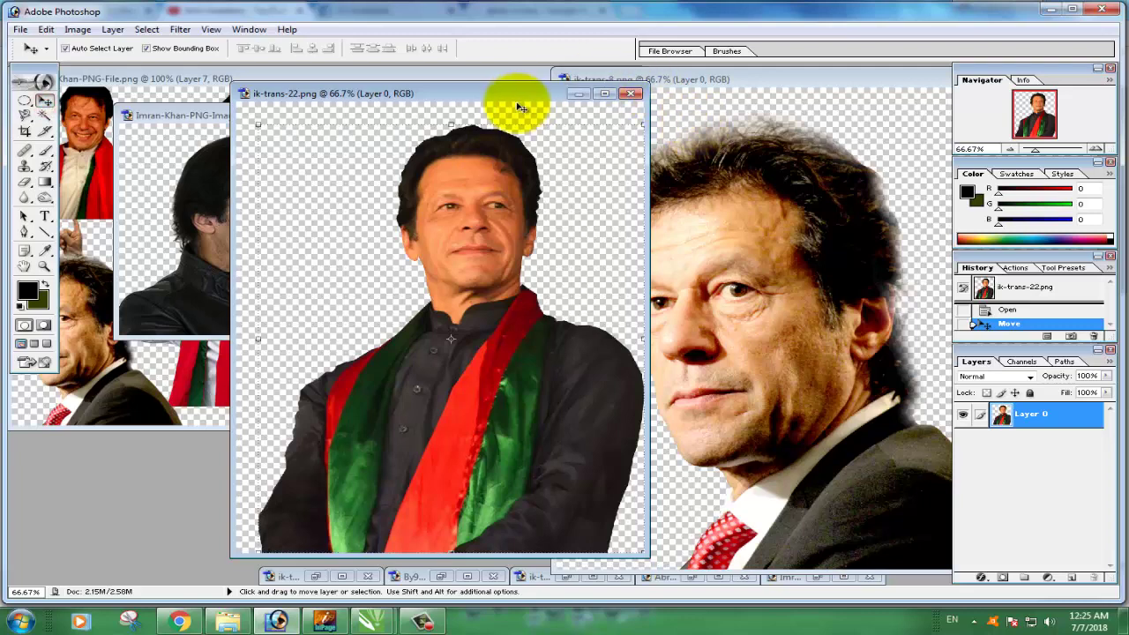
drag(516, 95, 554, 92)
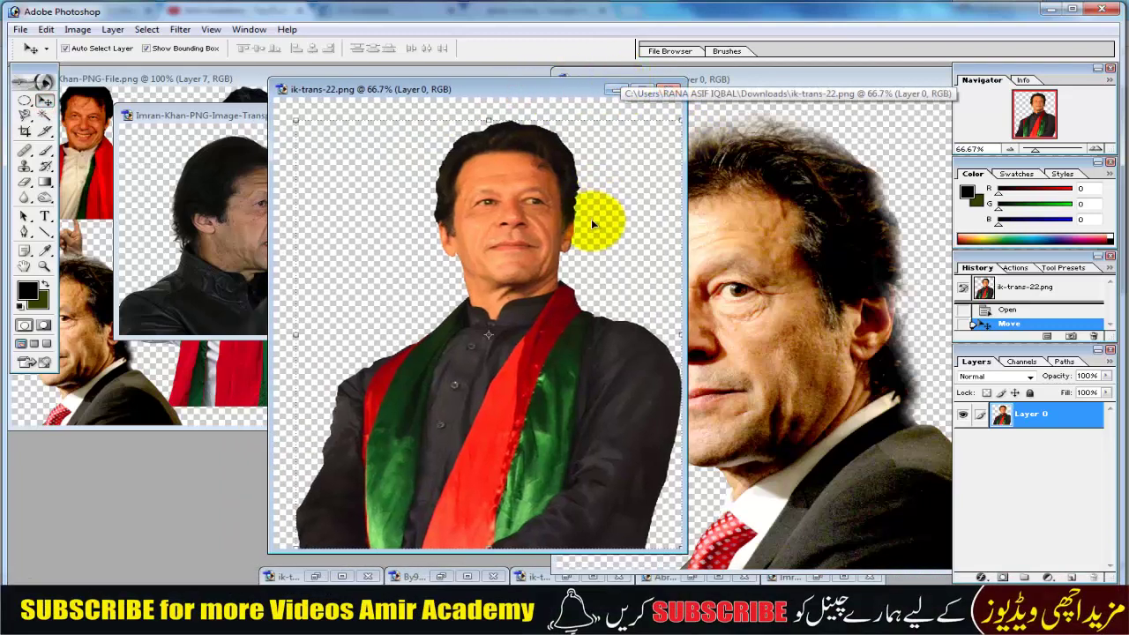
drag(569, 96, 551, 163)
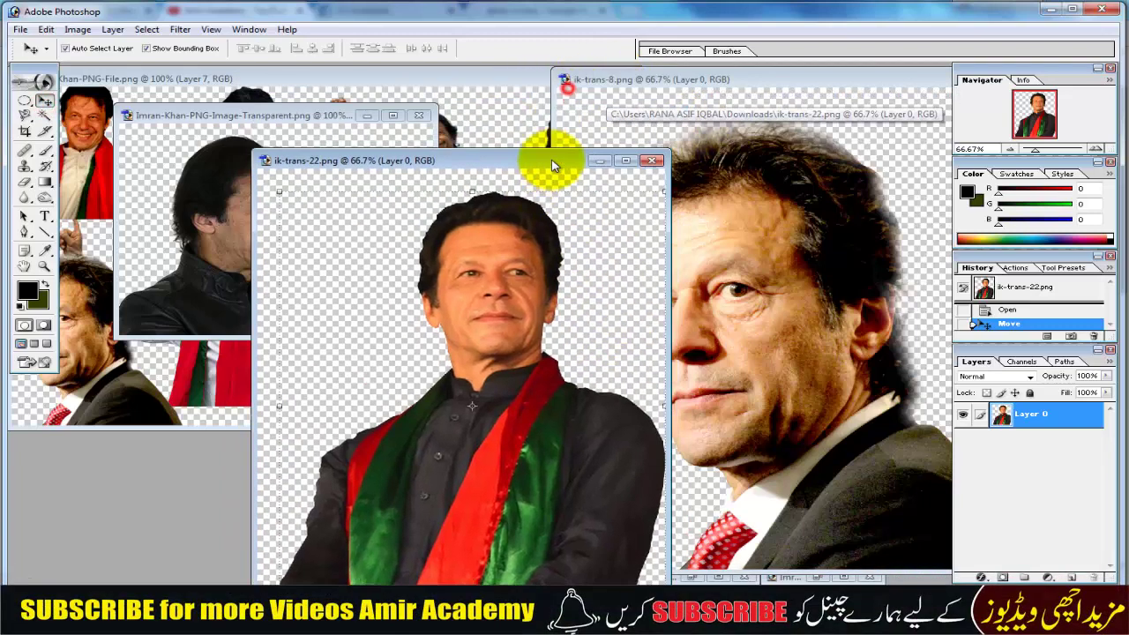
click(805, 90)
mouse_move(806, 93)
mouse_down()
mouse_move(603, 108)
mouse_move(715, 99)
mouse_up()
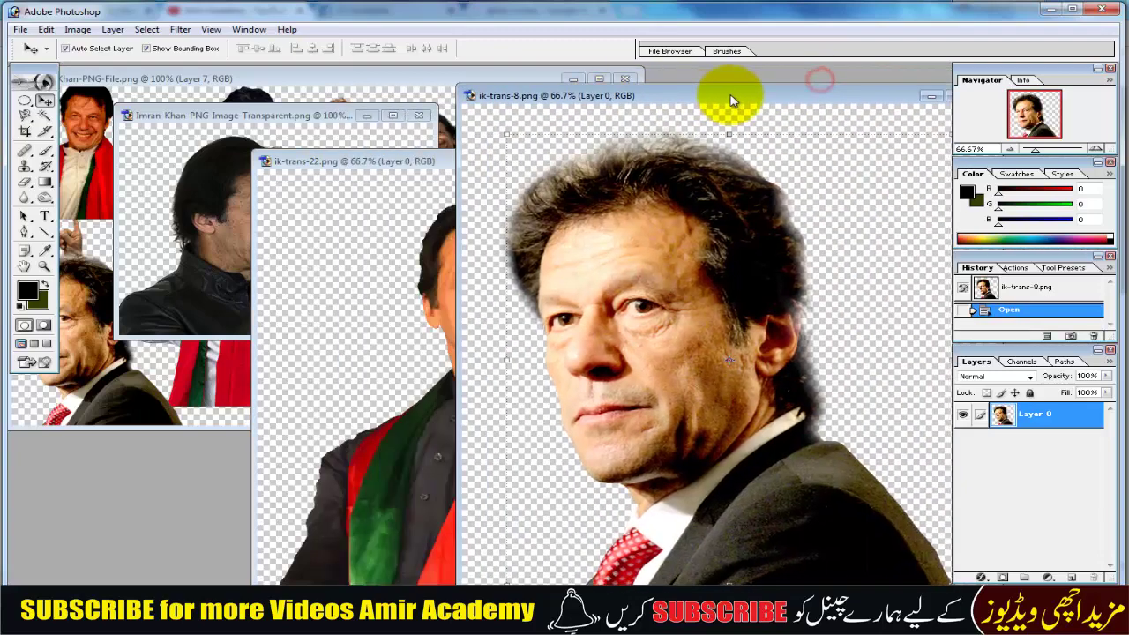
Bring the gesturing portrait, collage and ik-trans-8.png windows forward and move them aside
click(335, 118)
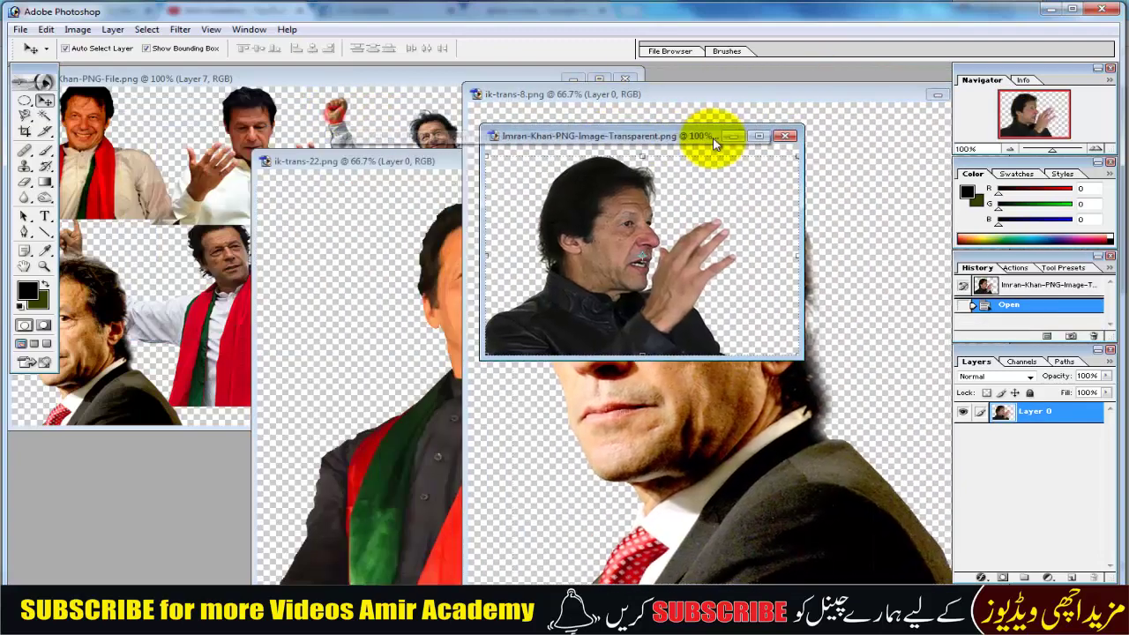
drag(335, 118, 715, 141)
click(432, 77)
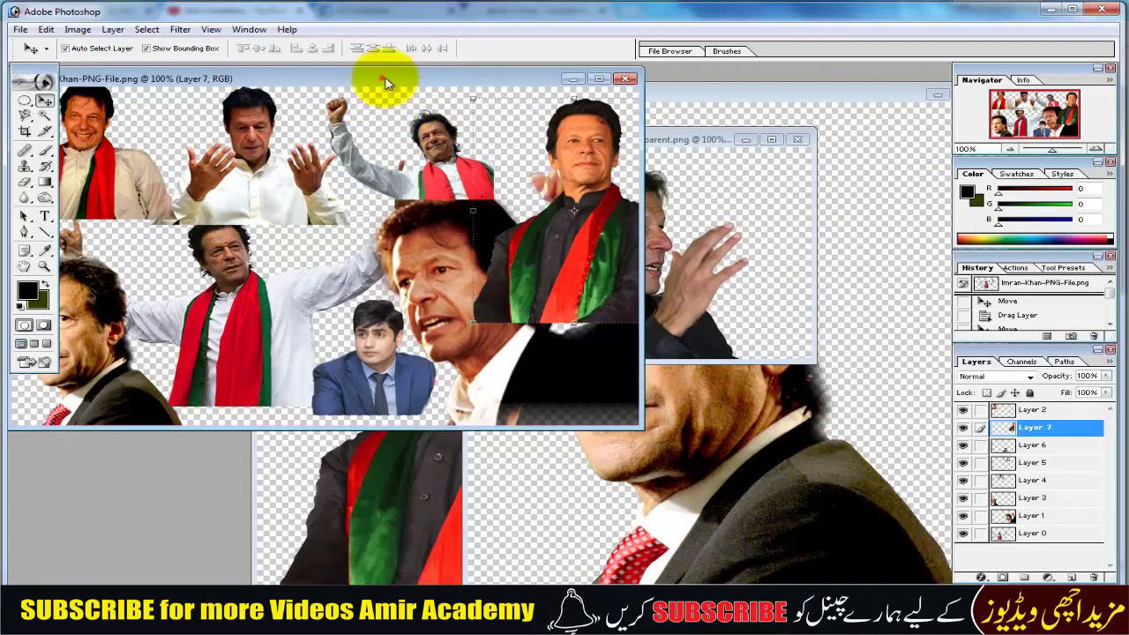
drag(379, 79, 573, 88)
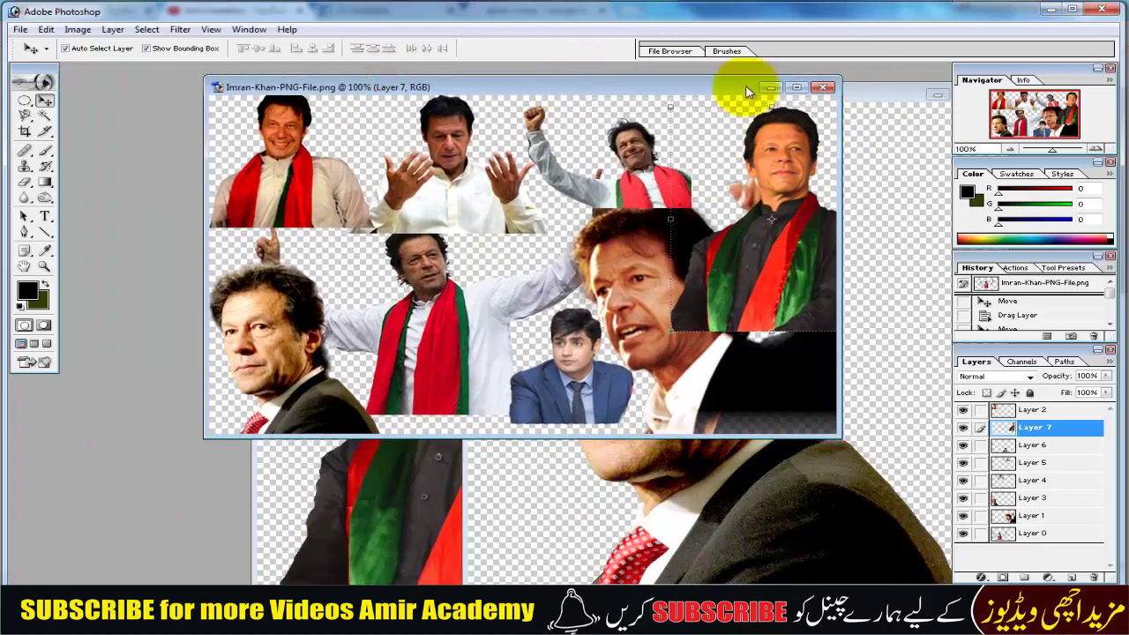
drag(720, 86, 498, 66)
click(869, 98)
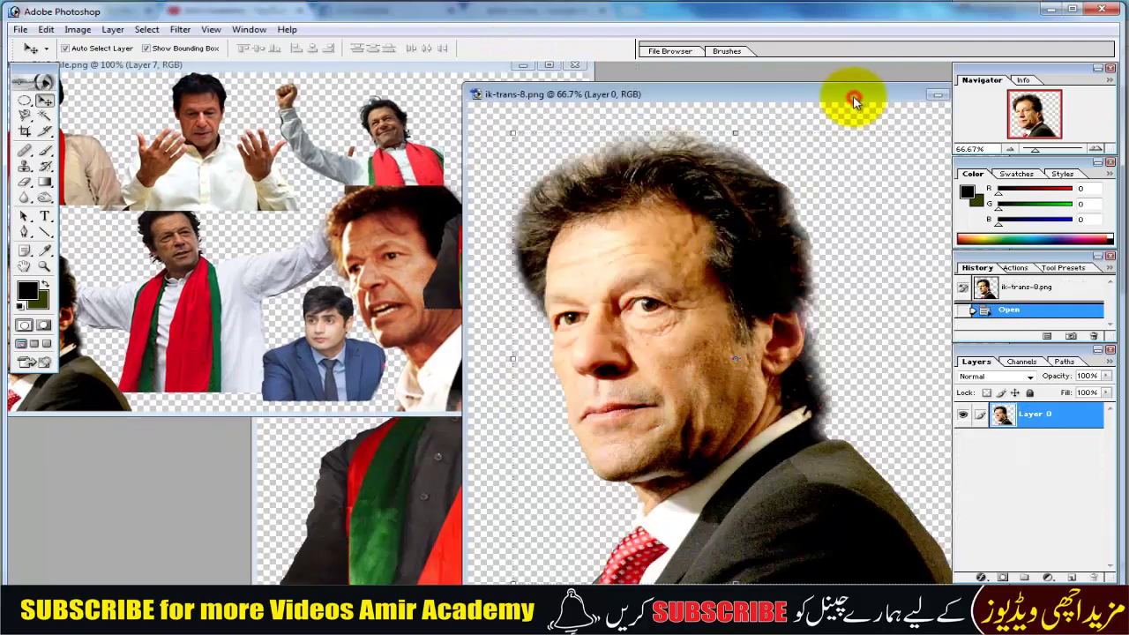
drag(856, 96, 537, 67)
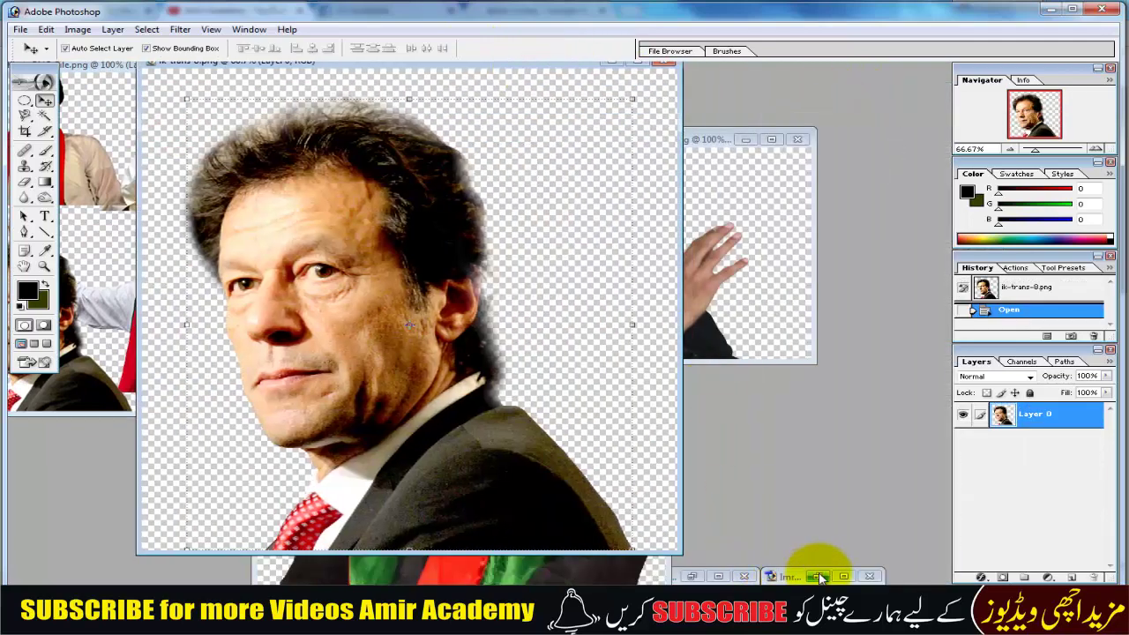
Restore the minimized Abrar.jpg, ik-trans-22, ik-trans-12, By9Fat2CAAAa3mt and ik-trans-1 images and arrange them
click(818, 575)
click(693, 572)
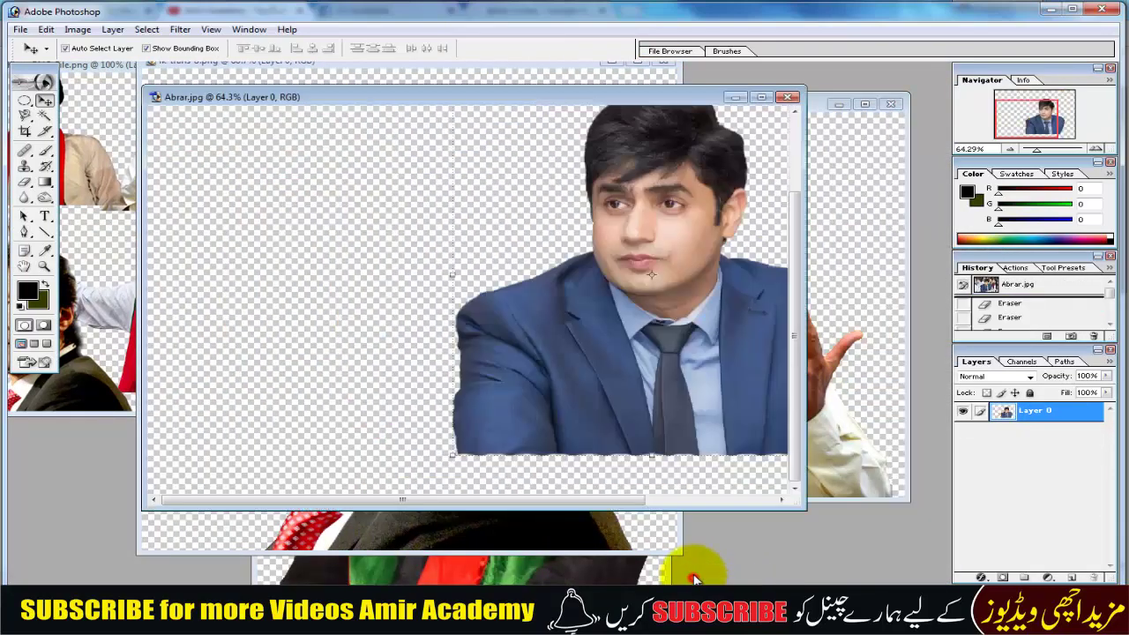
click(655, 567)
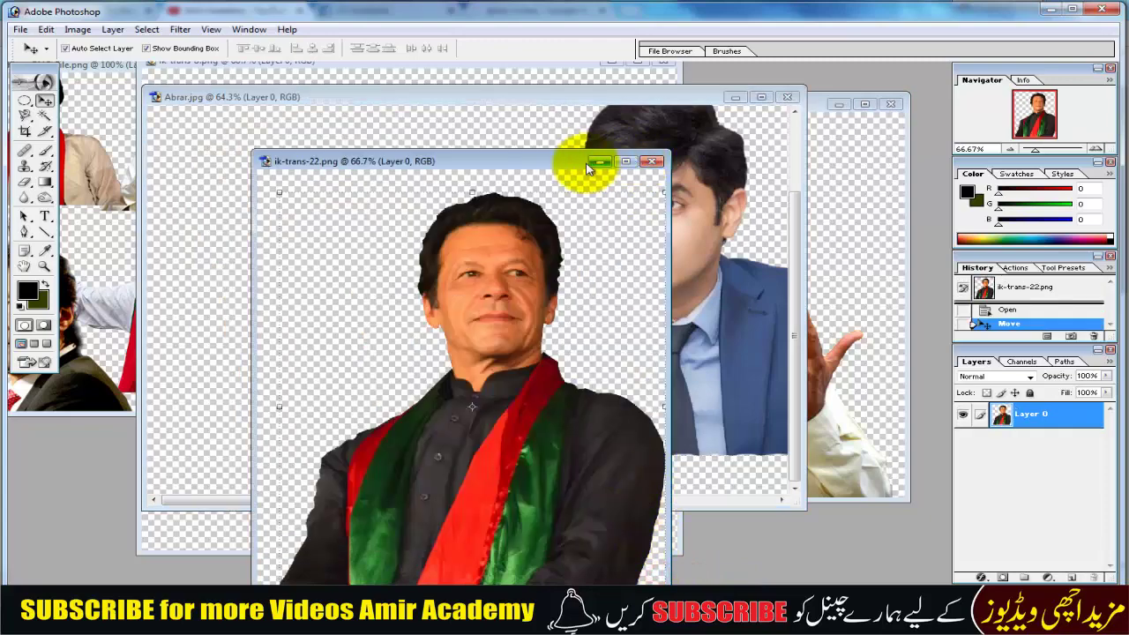
drag(587, 162, 731, 67)
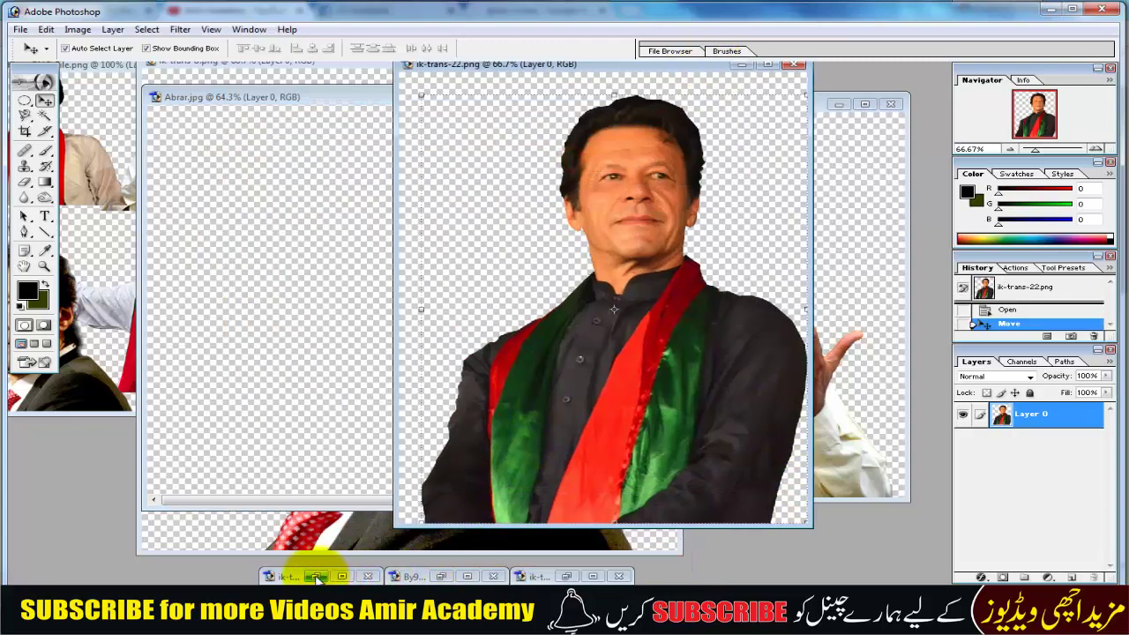
click(316, 575)
drag(762, 128, 295, 97)
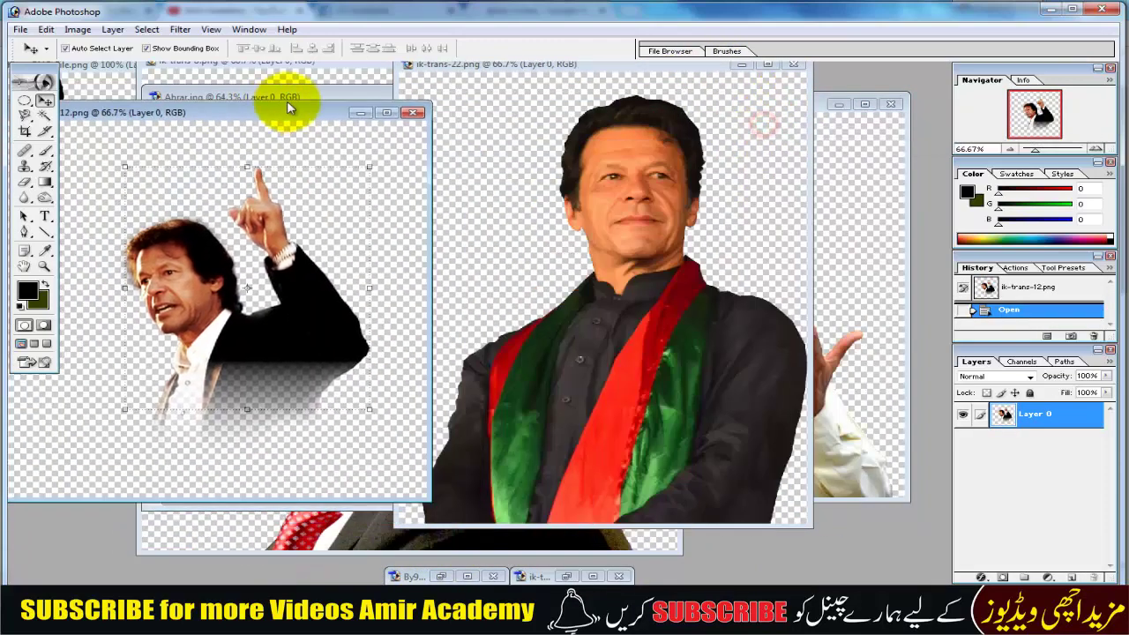
click(444, 568)
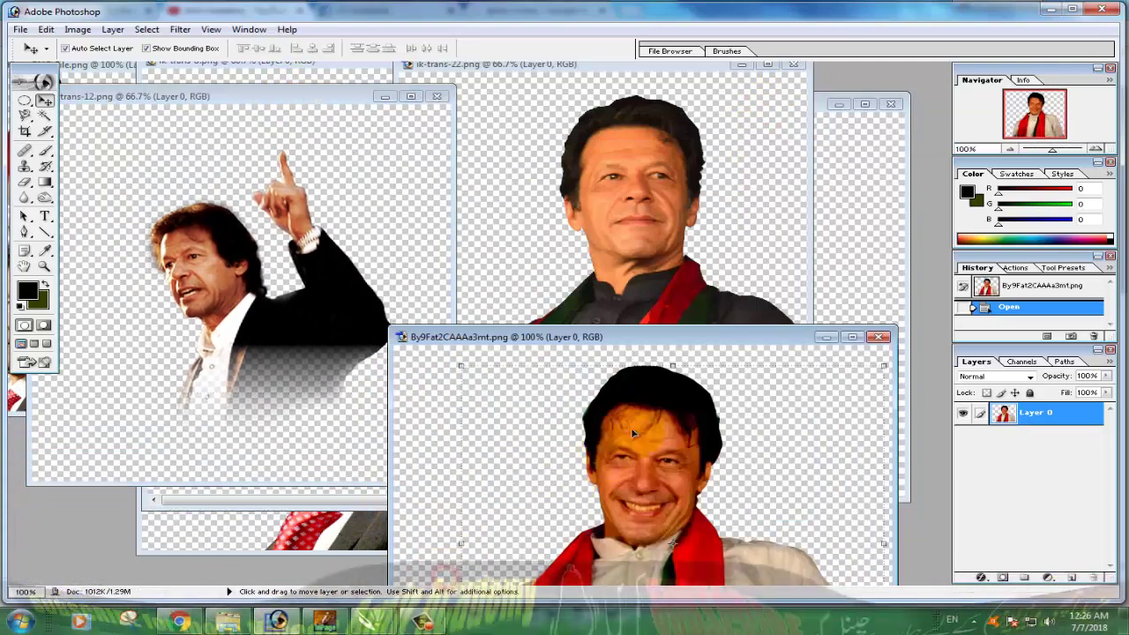
mouse_move(697, 335)
mouse_down()
mouse_move(391, 128)
mouse_move(383, 96)
mouse_move(367, 103)
mouse_up()
click(566, 576)
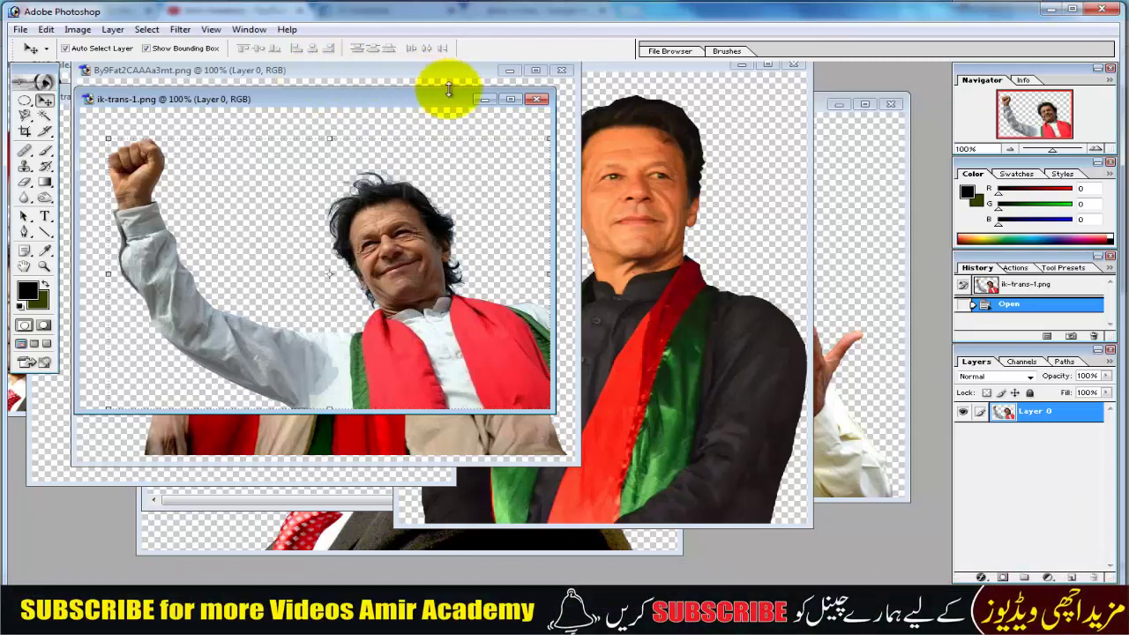
Minimize the ik-trans-1.png, By9Fat2CAAAa3mt.png and another ik-trans image windows
click(484, 98)
click(511, 72)
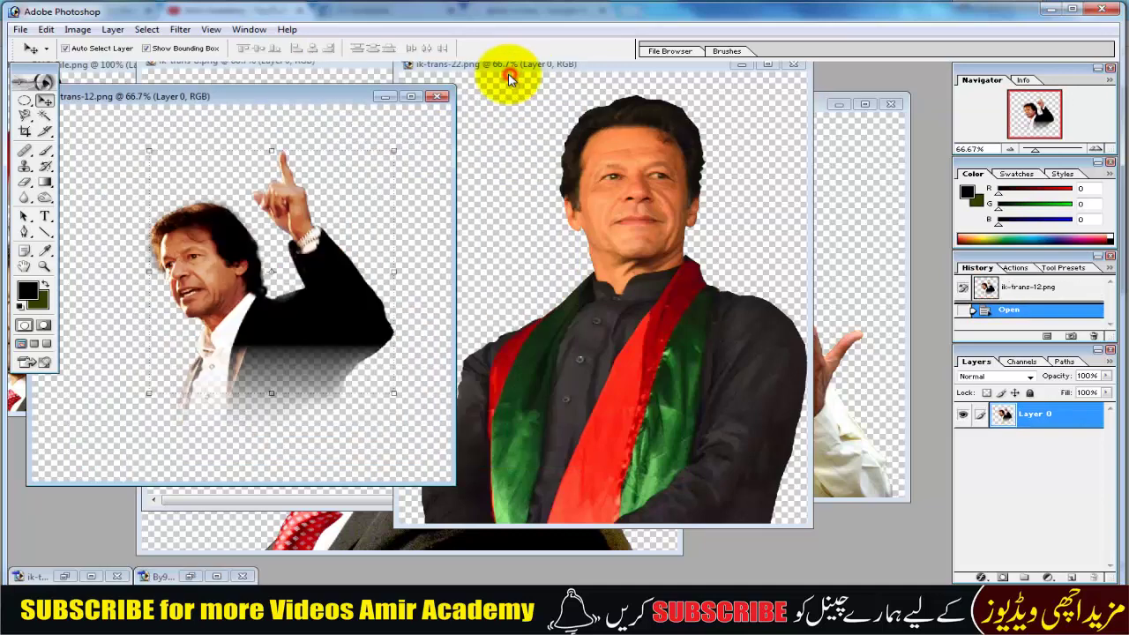
click(374, 97)
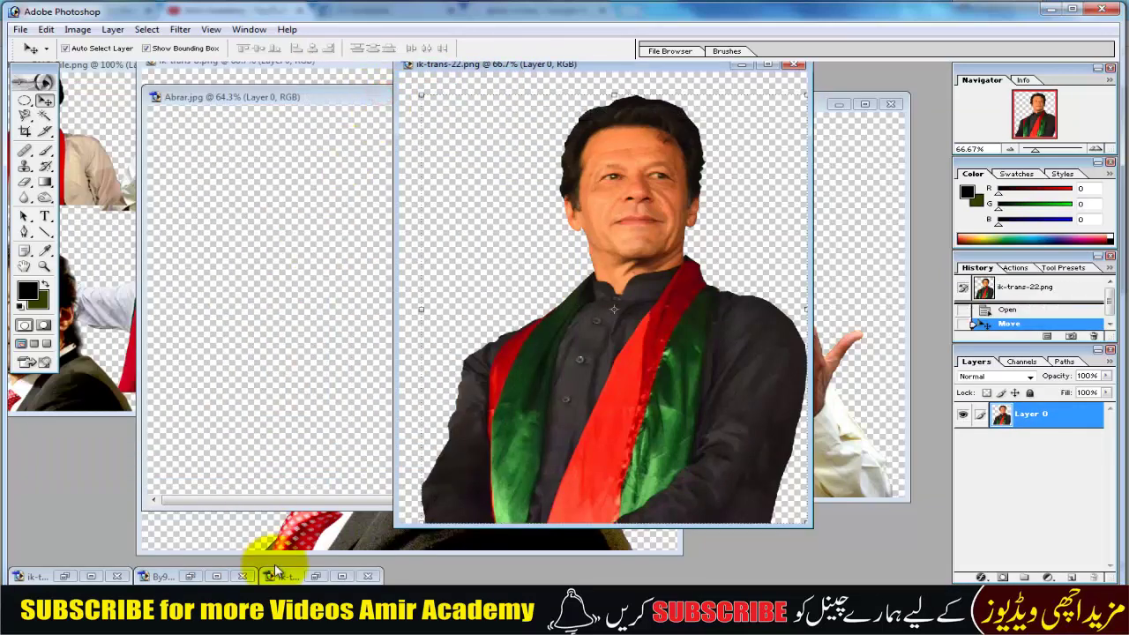
In ik-trans-12.png, shift the pointing man slightly right, then minimize the window
click(315, 576)
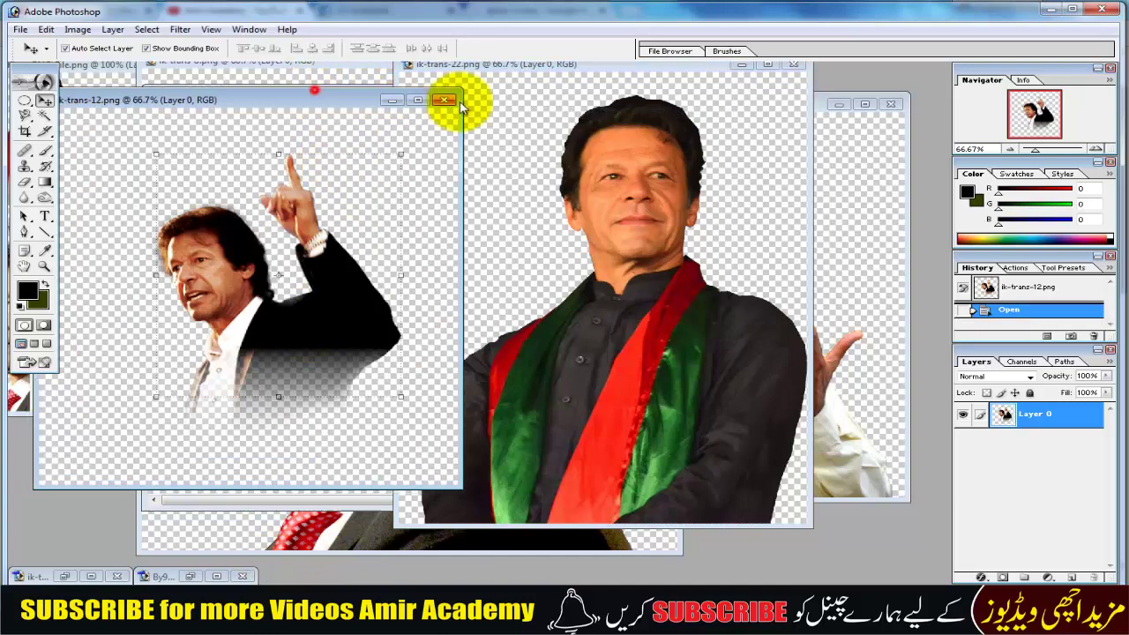
drag(445, 96, 659, 78)
mouse_move(496, 323)
mouse_down()
mouse_move(496, 371)
mouse_move(521, 308)
mouse_up()
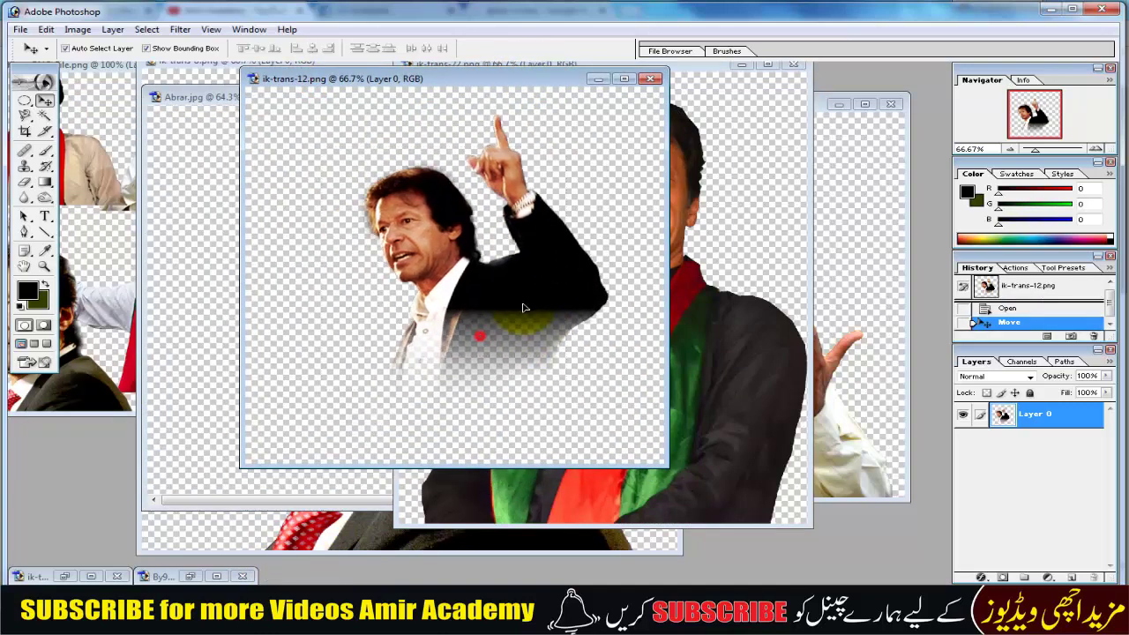
click(476, 373)
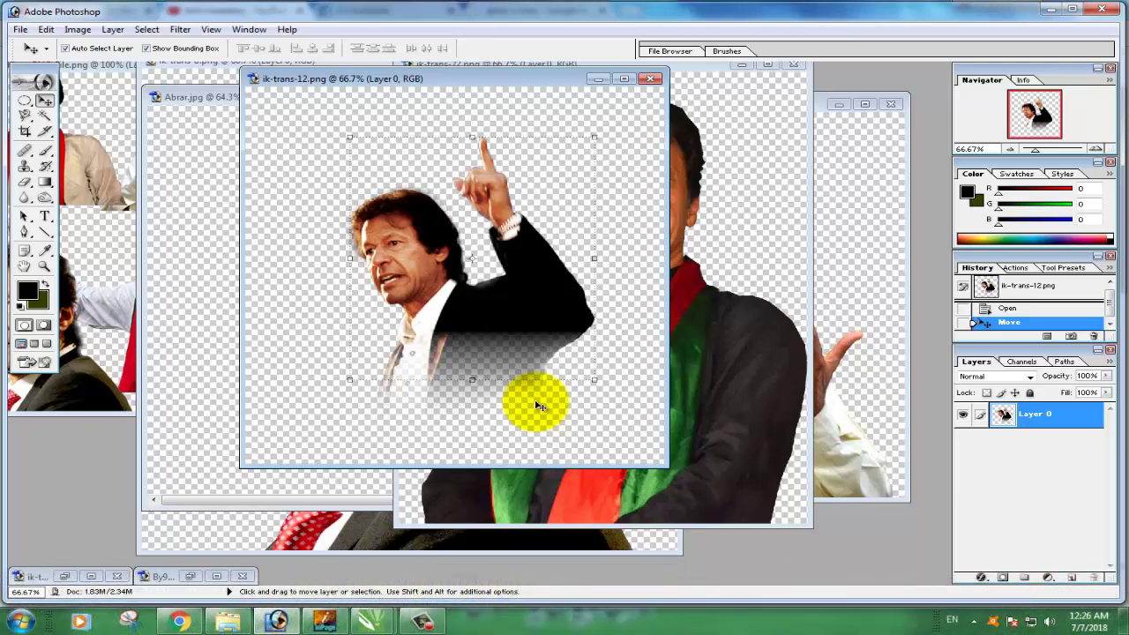
click(597, 79)
Bring Abrar.jpg forward and move the man in the blue suit left and down
drag(636, 68, 473, 66)
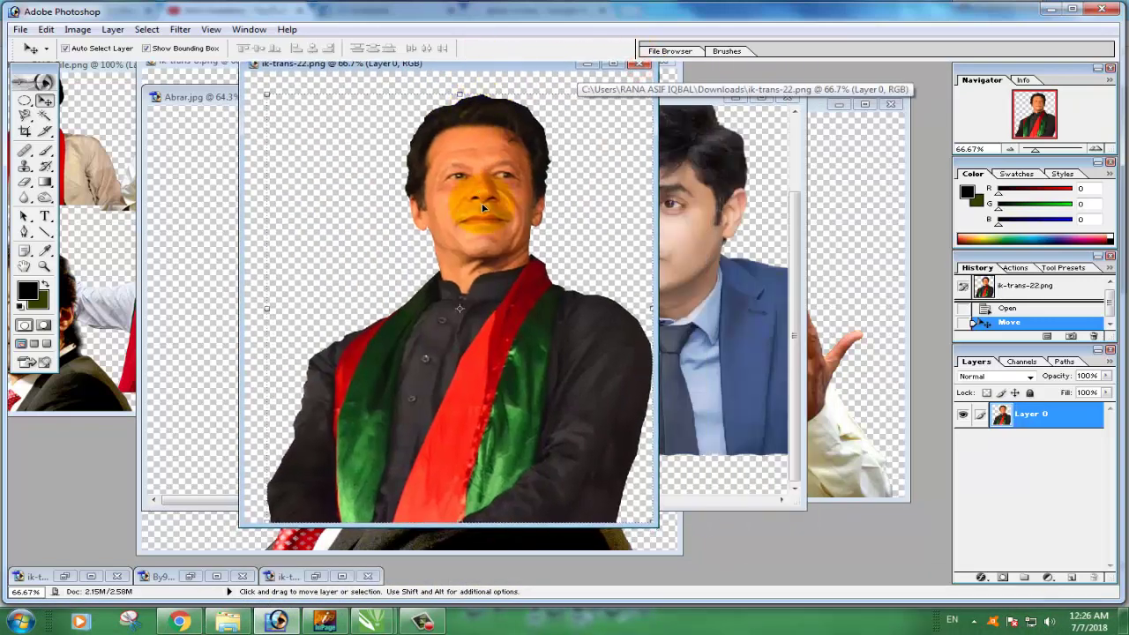
click(739, 218)
drag(705, 99, 626, 139)
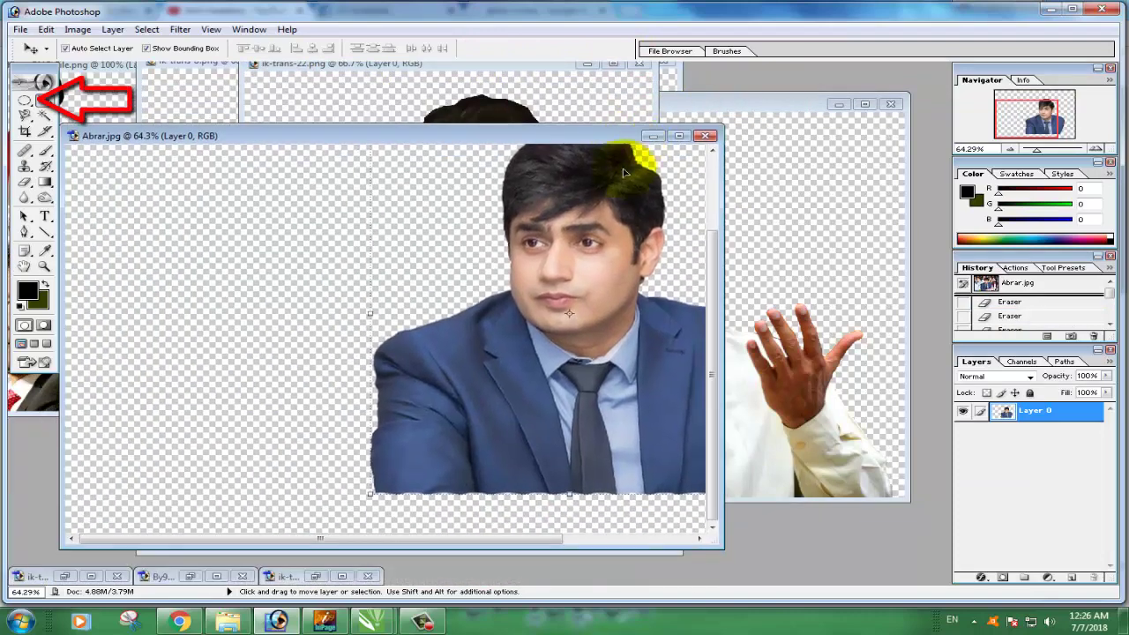
mouse_move(577, 295)
mouse_down()
mouse_move(521, 336)
mouse_move(498, 327)
mouse_up()
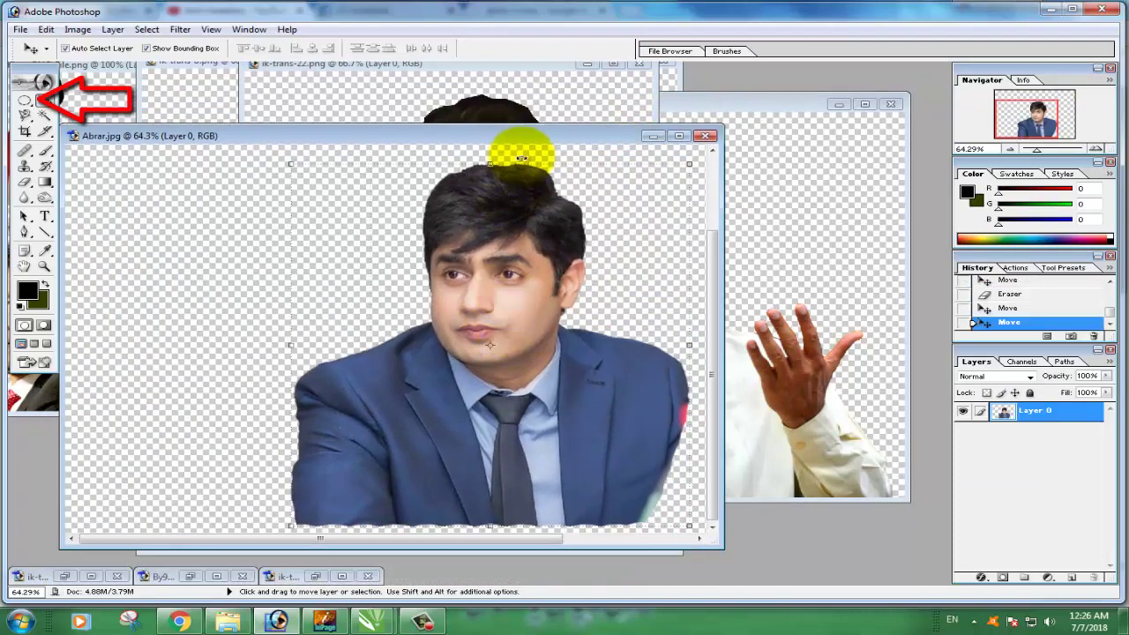
mouse_move(589, 151)
mouse_down()
mouse_move(755, 221)
mouse_move(781, 132)
mouse_up()
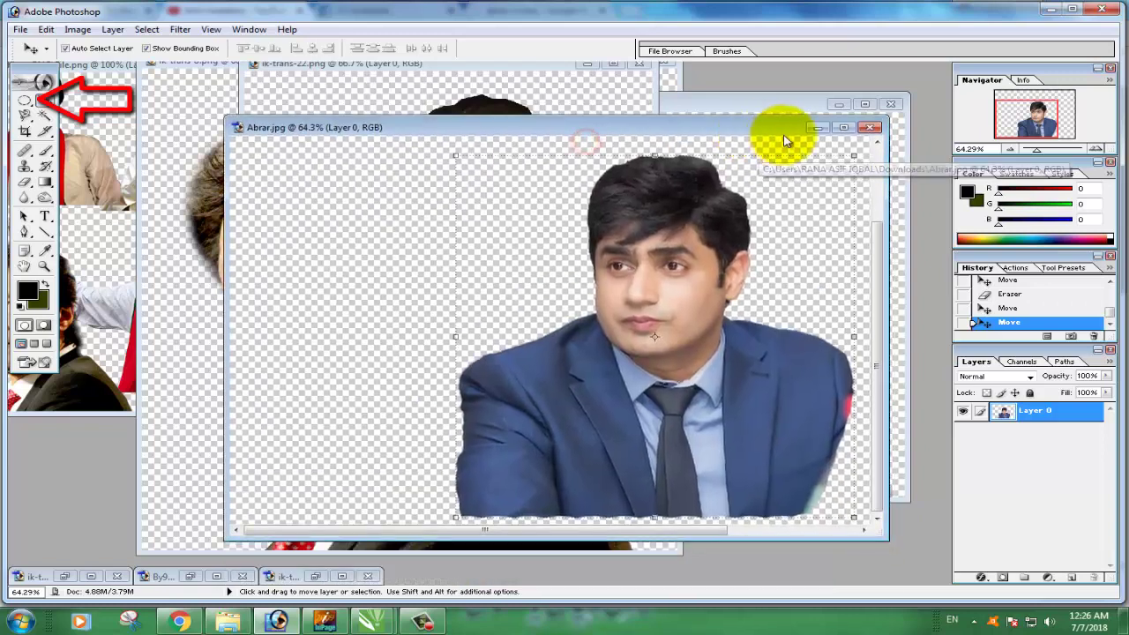
Maximize Abrar.jpg and drag Layer 0 right and down against the canvas's lower edge
click(842, 129)
mouse_move(668, 423)
mouse_down()
mouse_move(705, 382)
mouse_move(782, 359)
mouse_up()
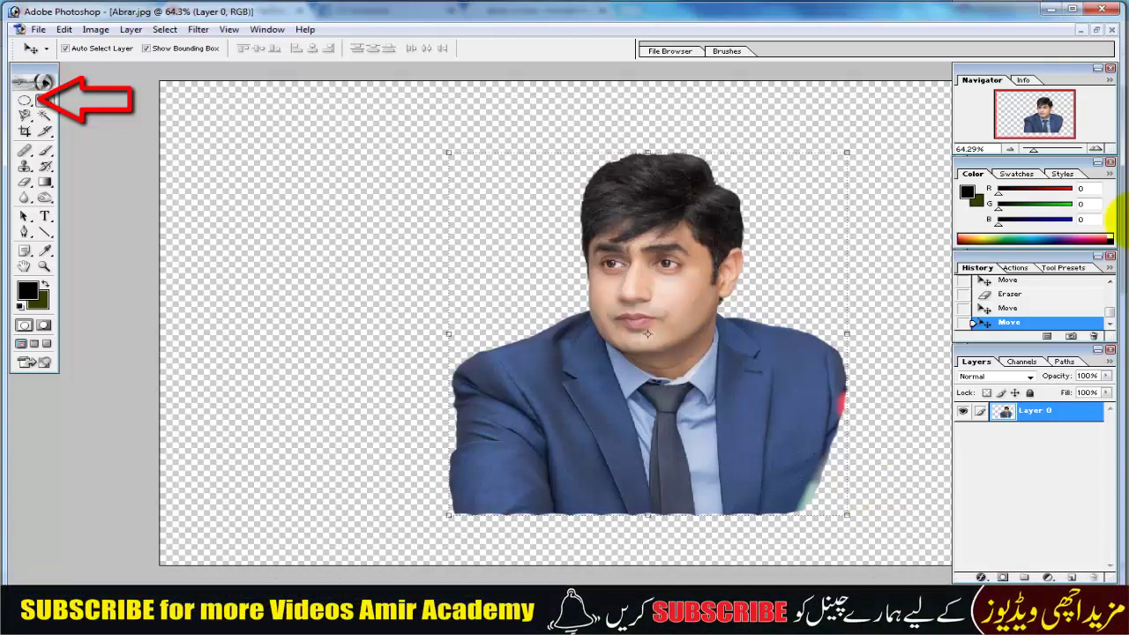
mouse_move(771, 381)
mouse_down()
mouse_move(850, 455)
mouse_move(838, 454)
mouse_up()
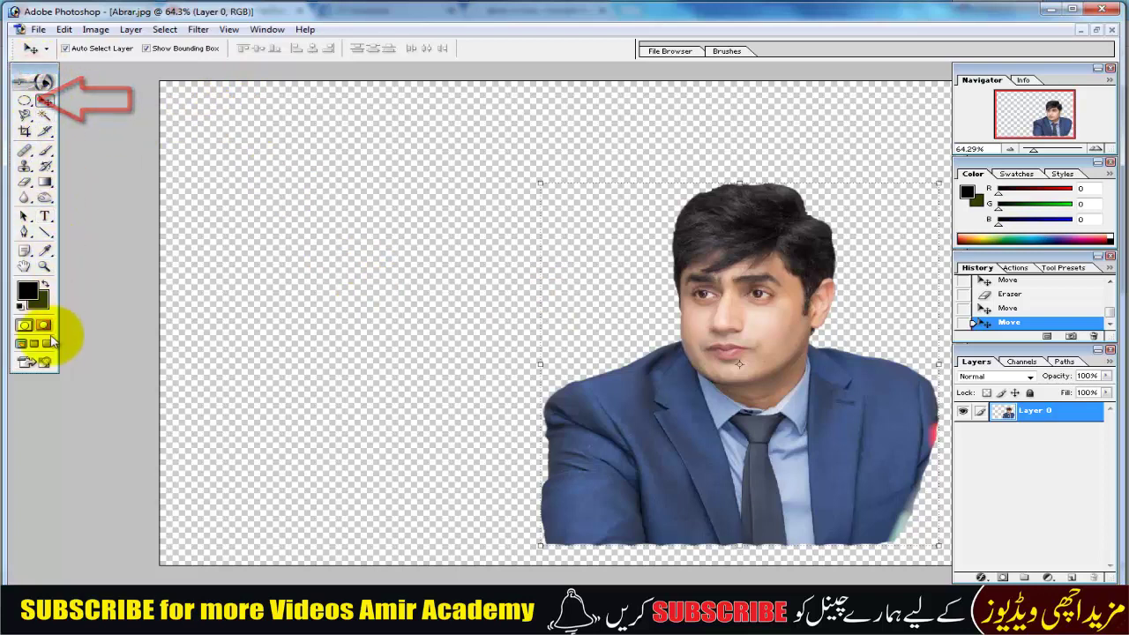
Choose the Elliptical Marquee Tool with Feather at 10 px, checking the other marquee shapes
click(25, 106)
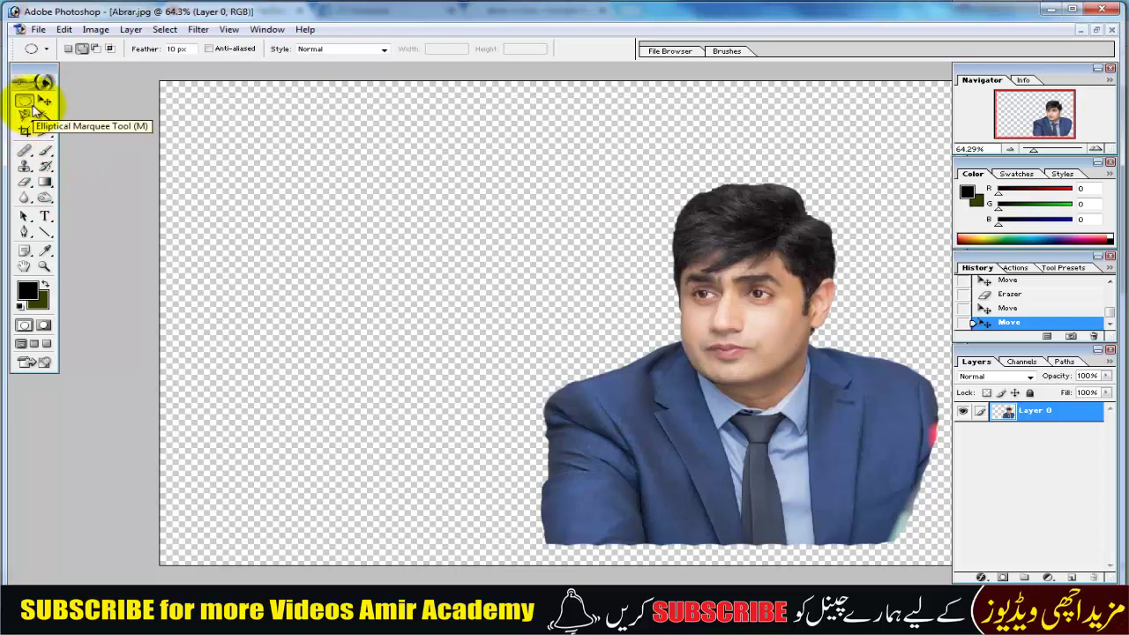
right_click(33, 107)
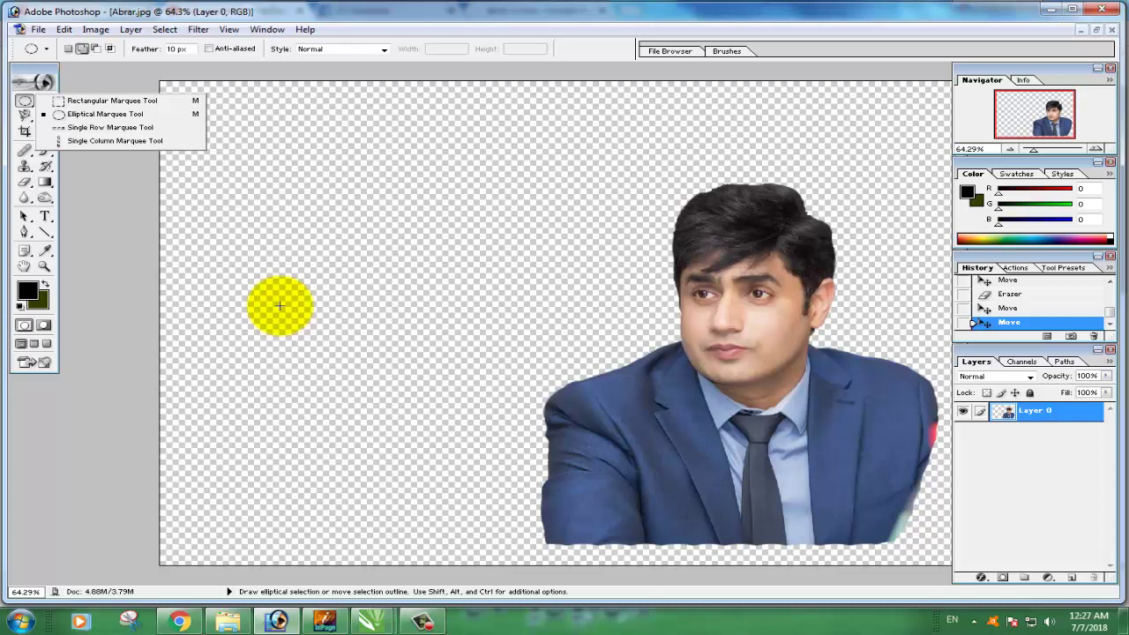
click(280, 305)
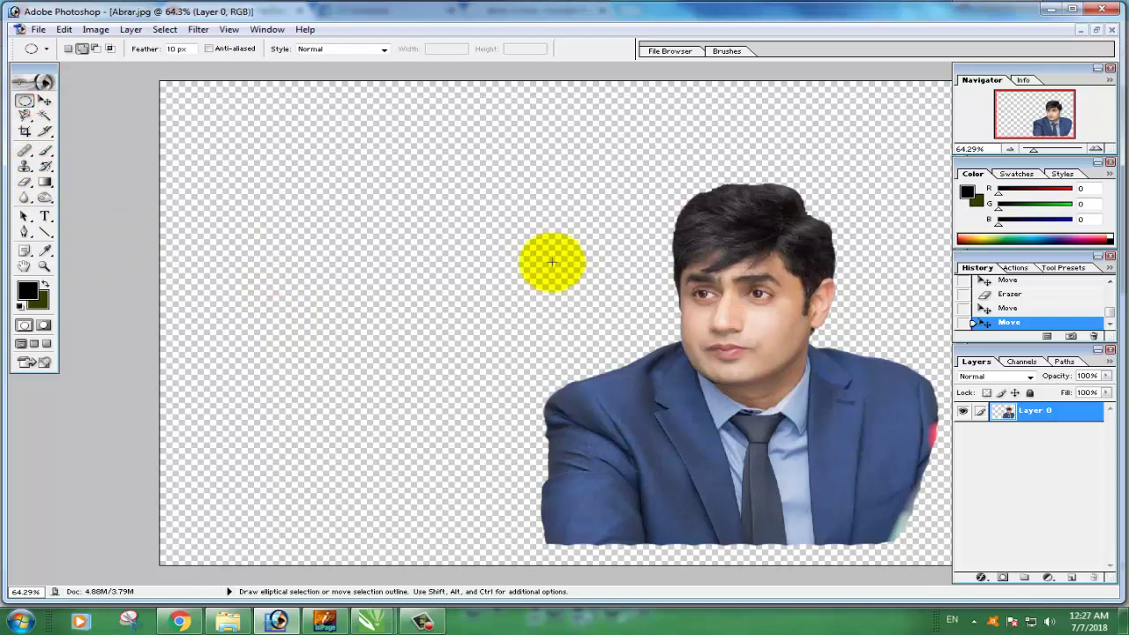
Draw an oval marquee around the man's head and shoulders, undoing a trial move of it
mouse_move(526, 133)
mouse_down()
mouse_move(798, 336)
mouse_move(933, 485)
mouse_up()
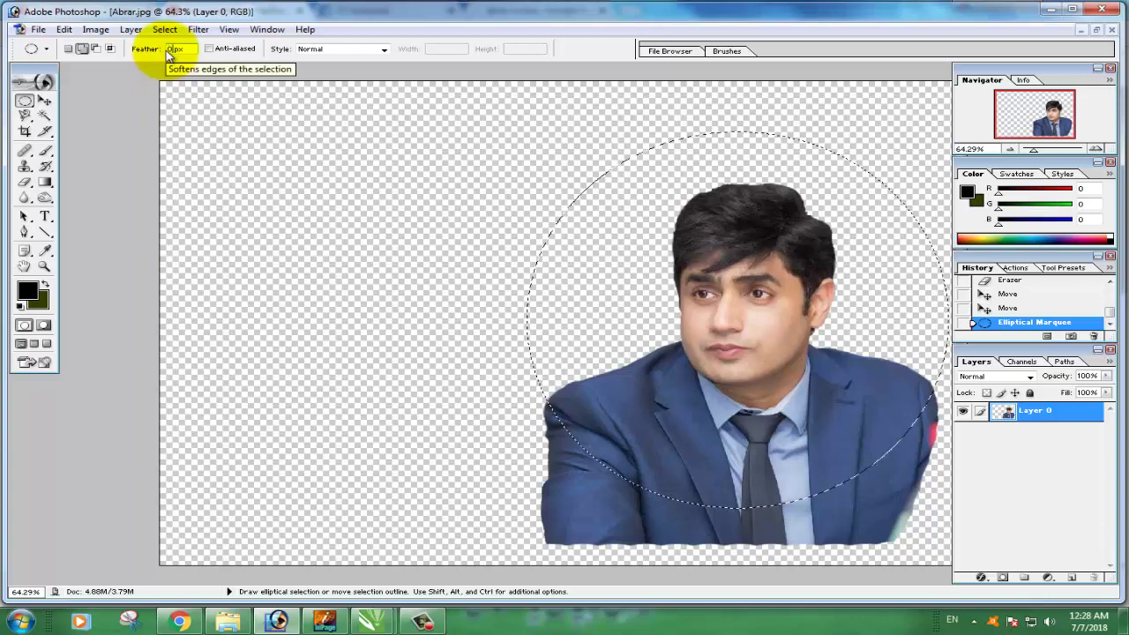
click(44, 101)
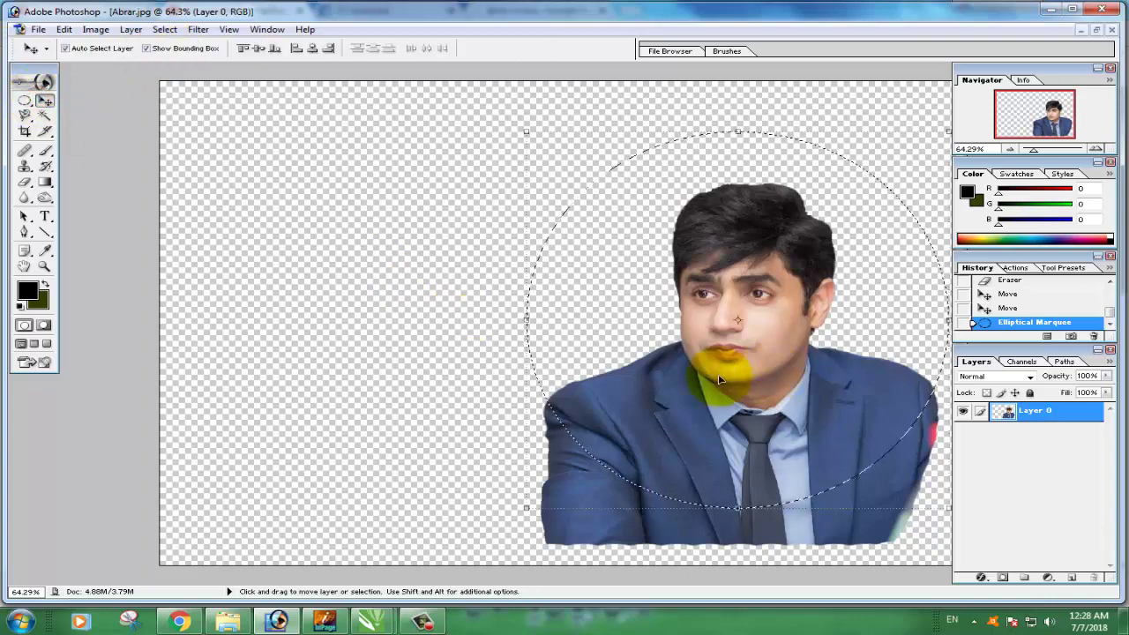
click(189, 47)
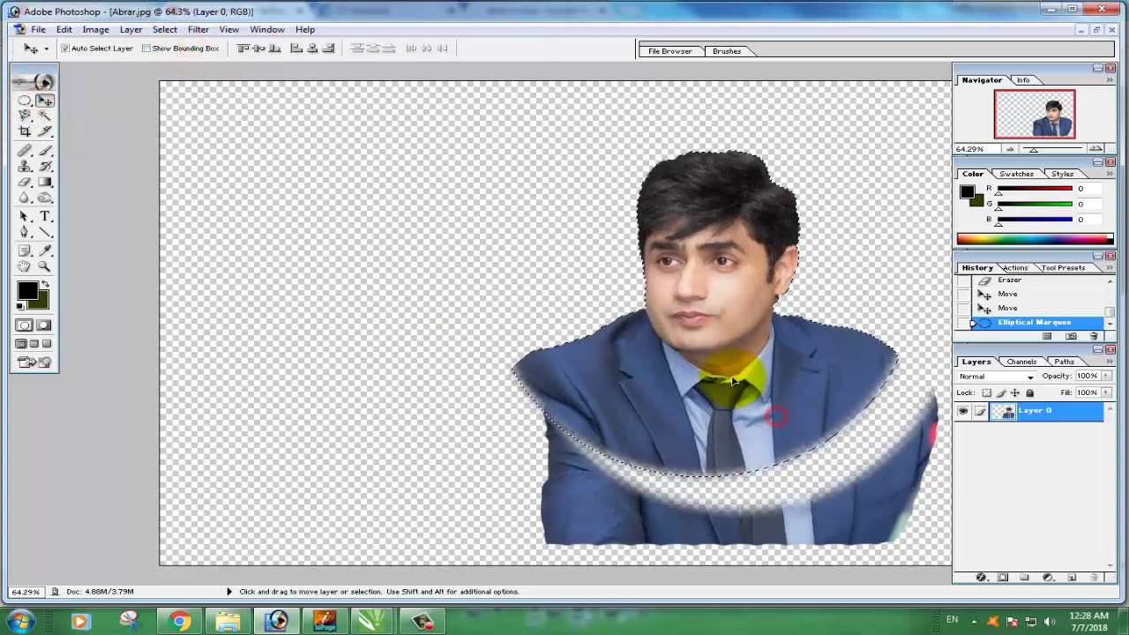
drag(775, 416, 508, 345)
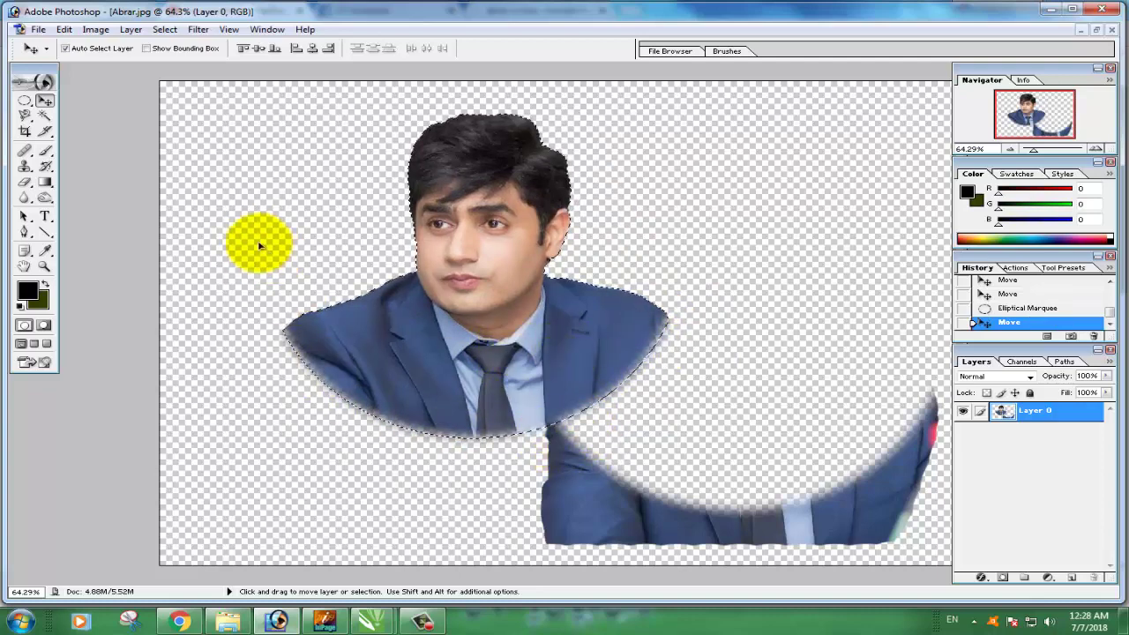
key(ctrl+z)
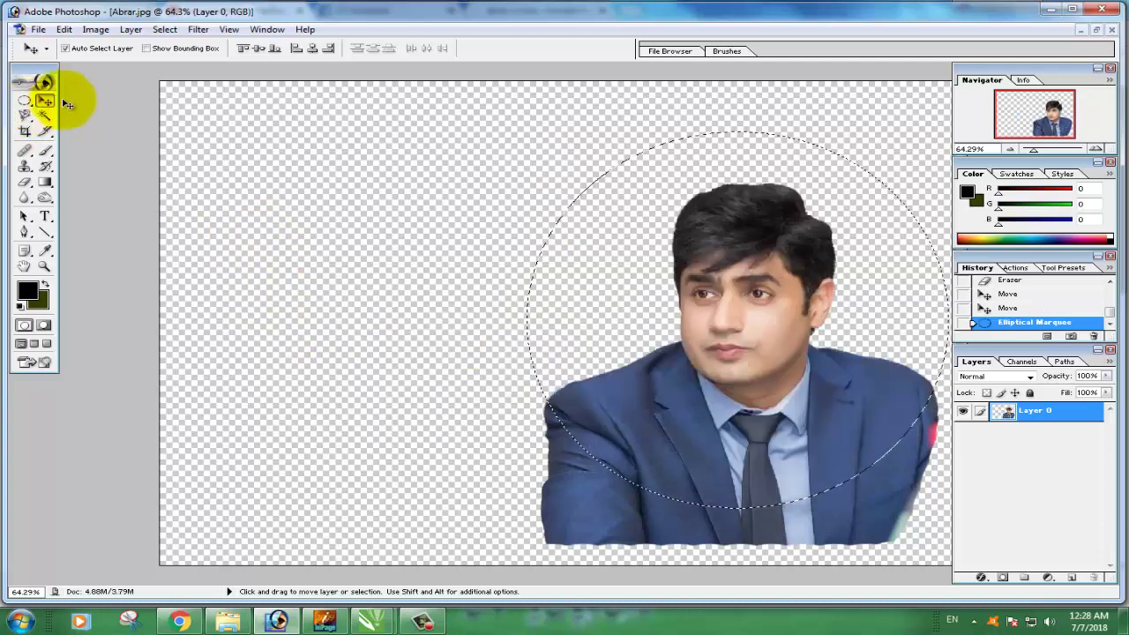
Set the Elliptical Marquee feather to 30 px, then undo the trial moves and deselection
click(27, 101)
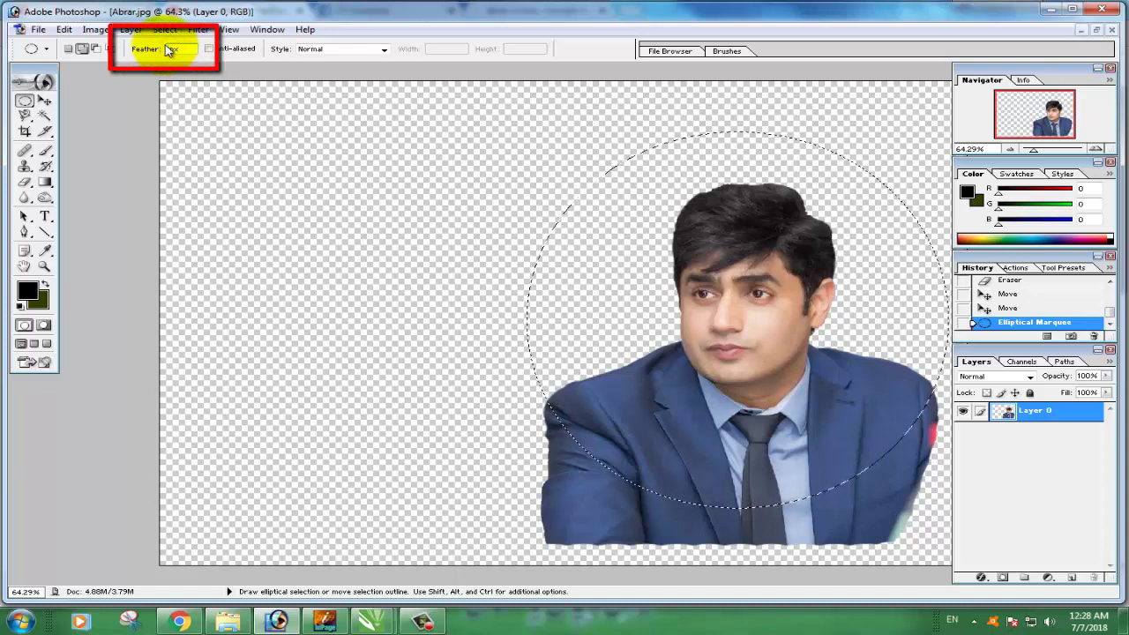
text(30)
click(45, 102)
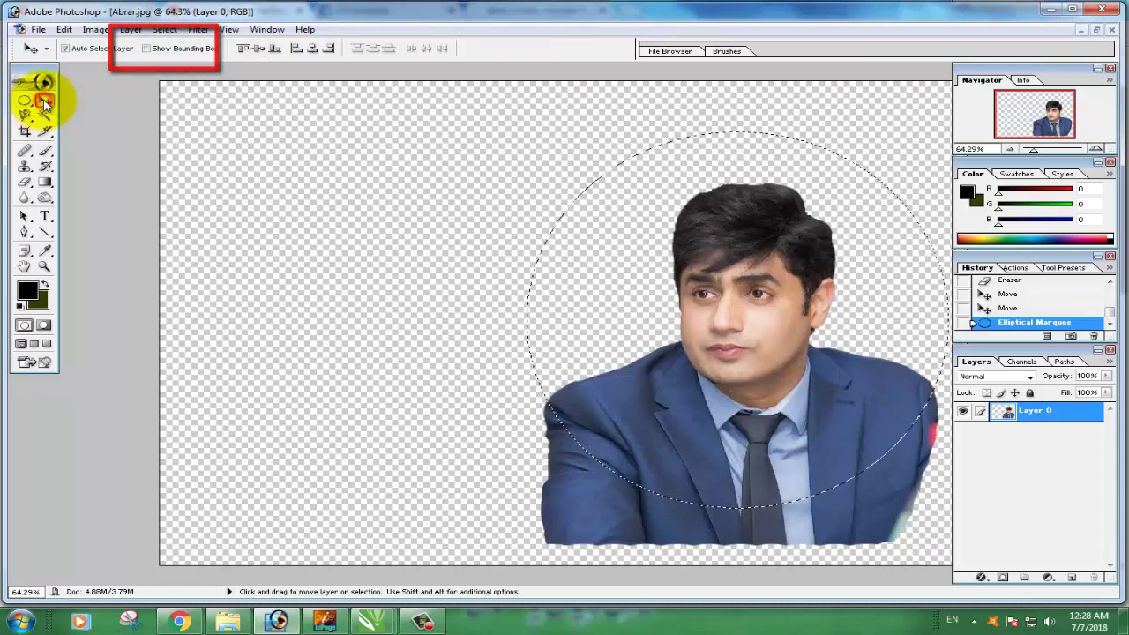
drag(760, 397, 647, 301)
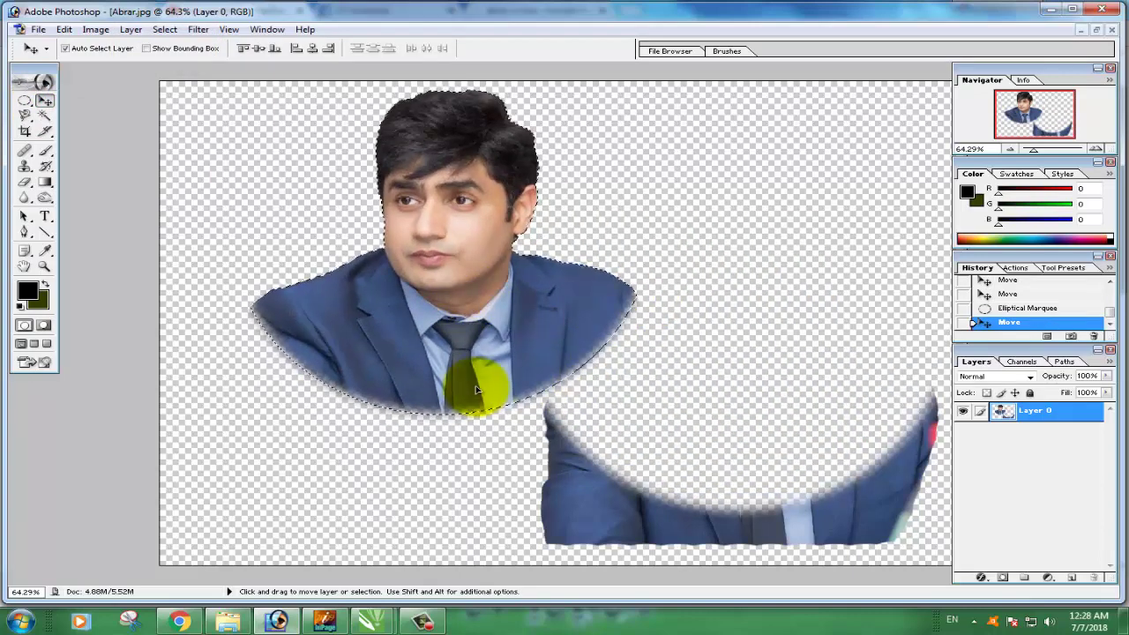
key(ctrl+d)
drag(482, 399, 491, 390)
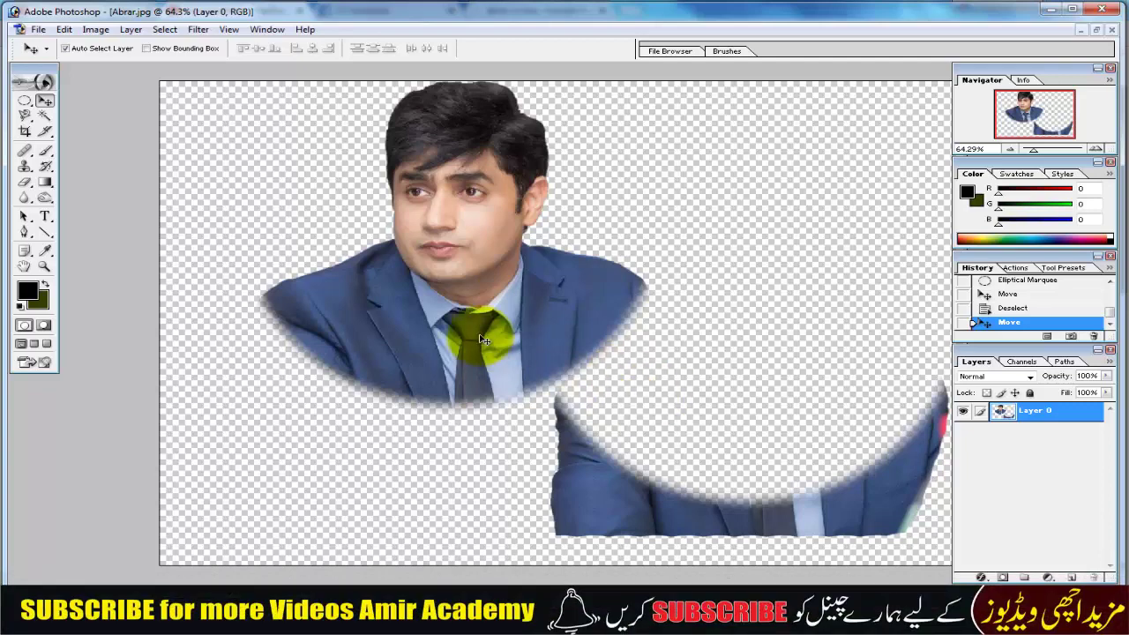
mouse_move(511, 305)
mouse_down()
mouse_move(529, 306)
mouse_move(503, 303)
mouse_move(513, 306)
mouse_up()
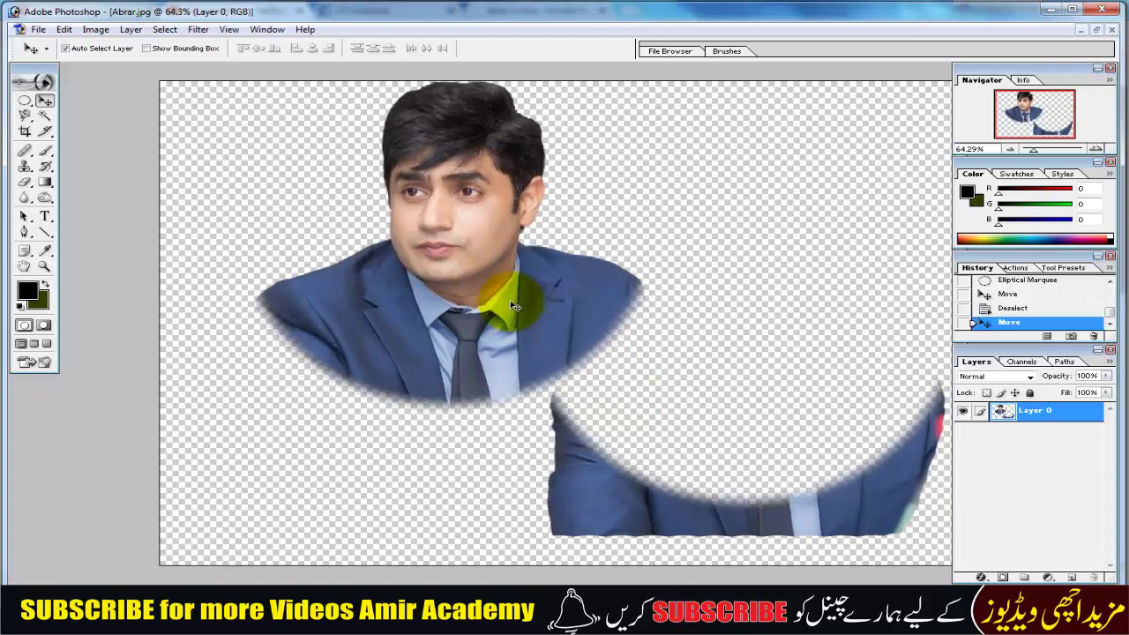
key(ctrl+alt+z)
key(ctrl+alt+z)
key(ctrl+alt+z)
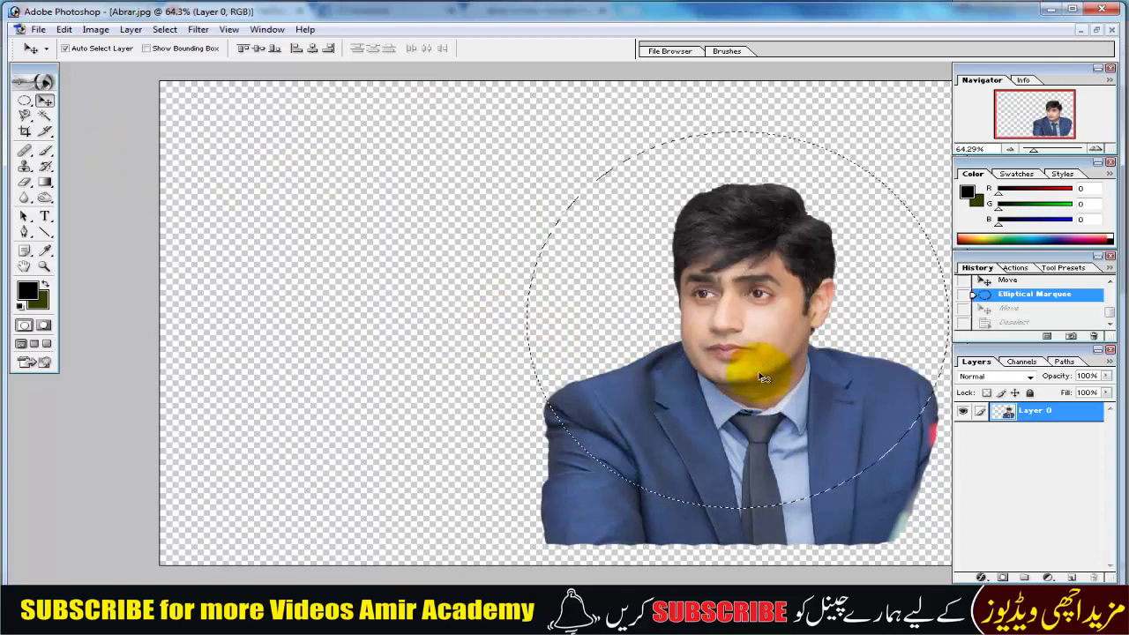
Drag the feathered head-and-shoulders oval up-left with the Move tool, then deselect with Ctrl+D
click(24, 100)
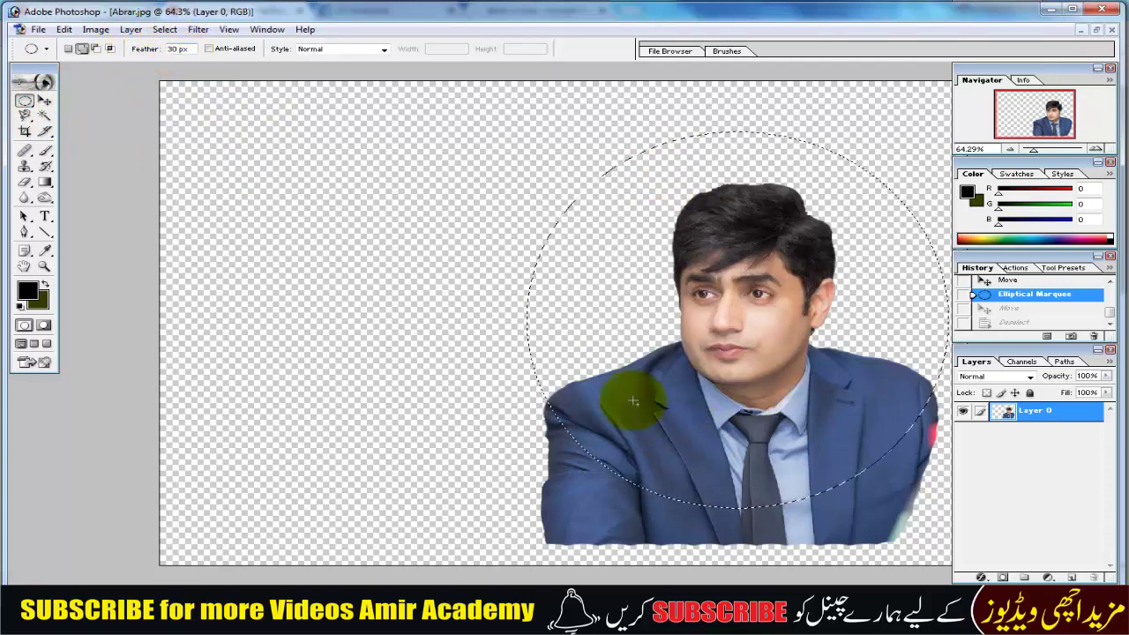
click(45, 100)
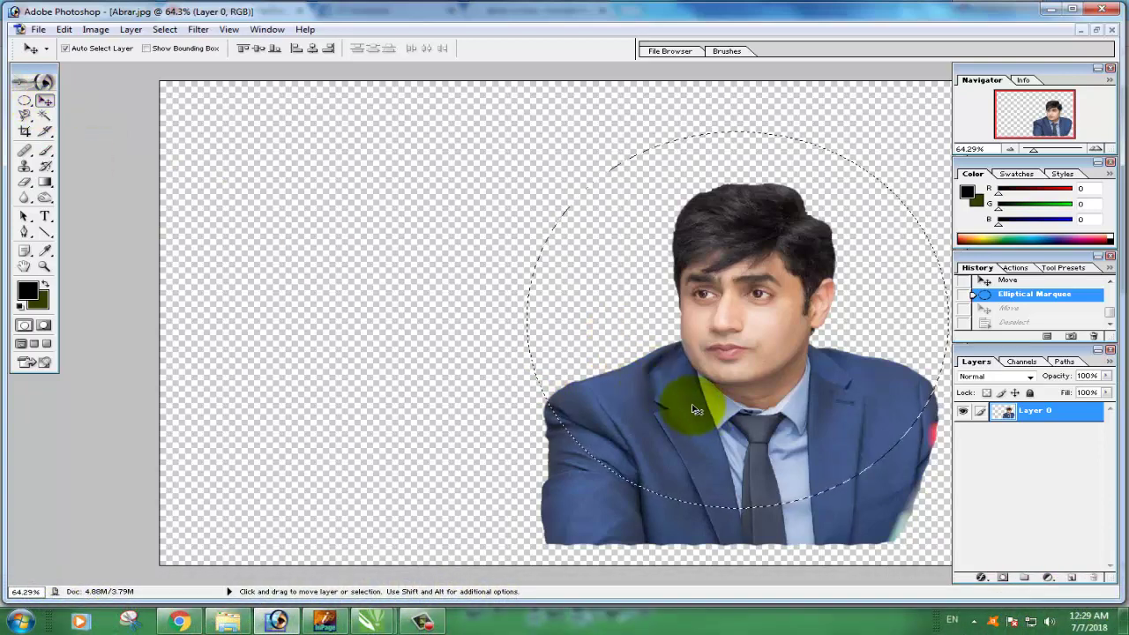
mouse_move(737, 425)
mouse_down()
mouse_move(571, 348)
mouse_move(393, 326)
mouse_up()
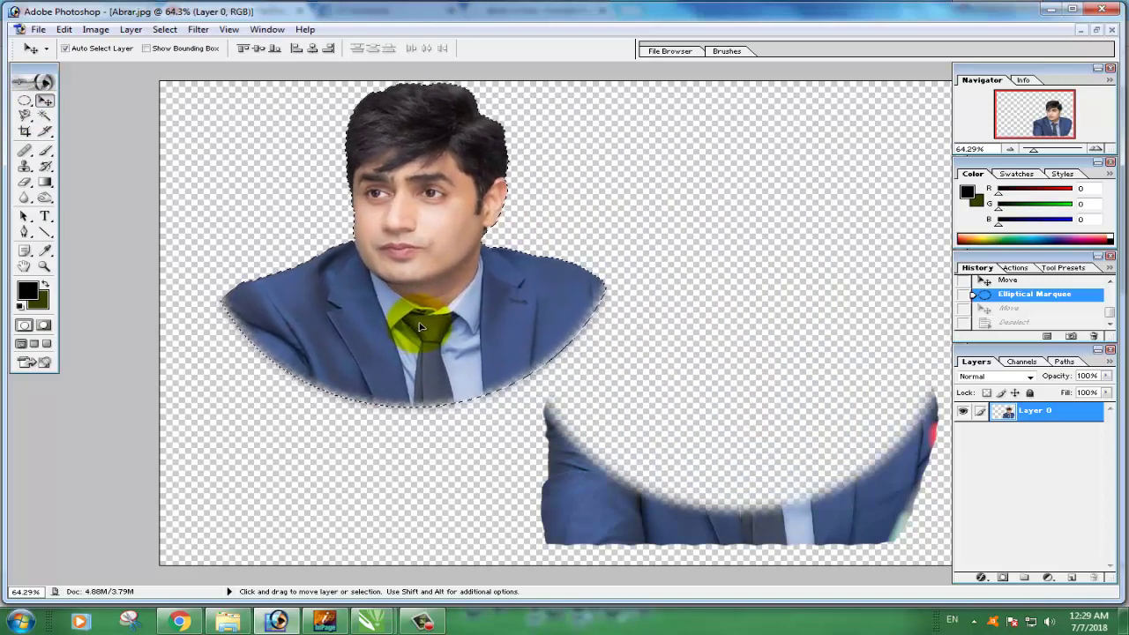
drag(393, 326, 382, 326)
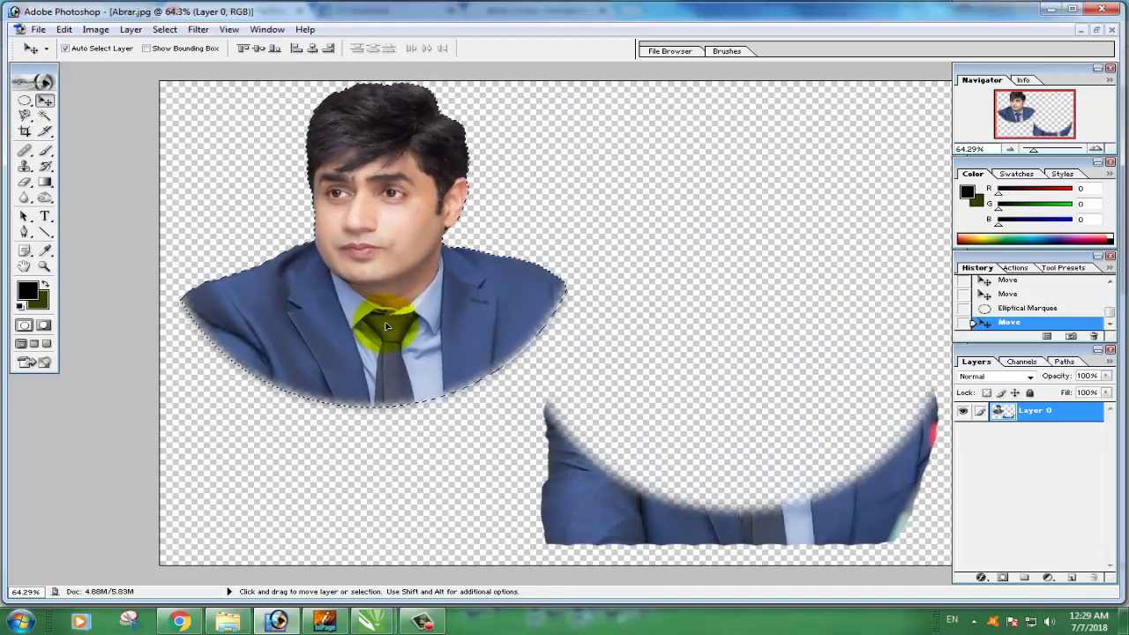
key(ctrl+d)
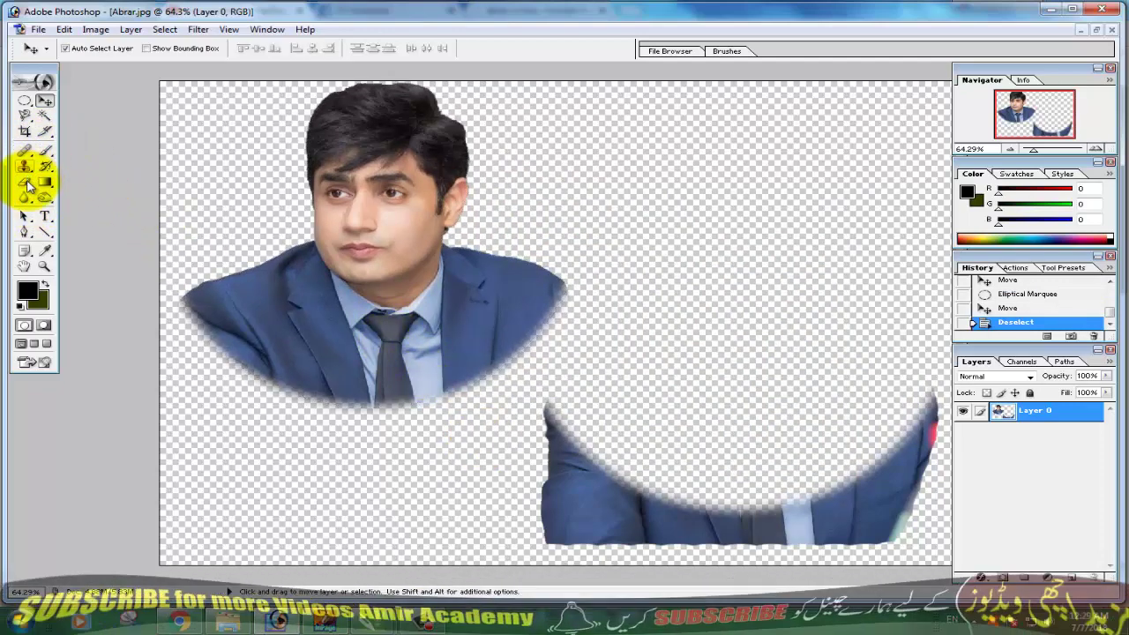
Erase the leftover suit fragment with a 125 px eraser and centre the oval portrait
click(27, 183)
click(25, 182)
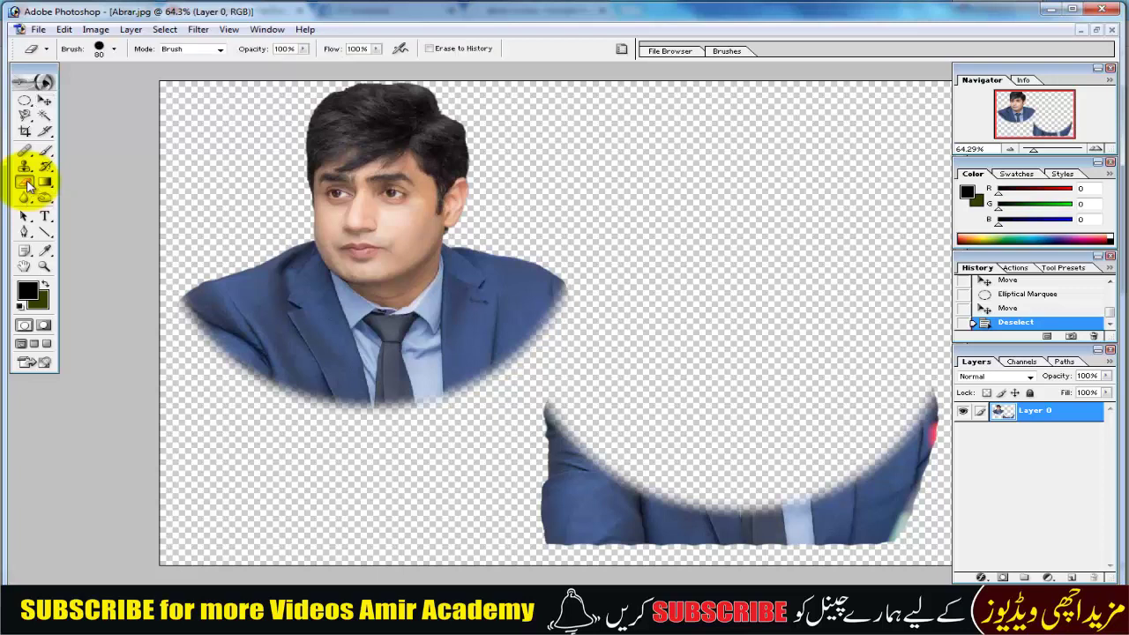
key(bracketright)
key(bracketright)
key(bracketright)
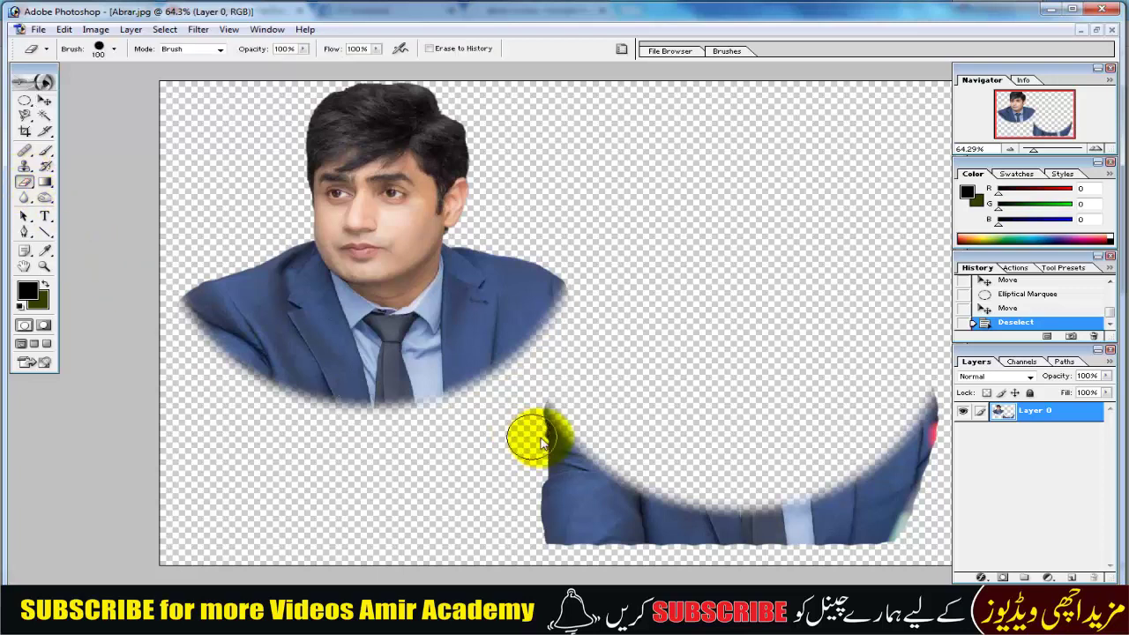
mouse_move(552, 413)
mouse_down()
mouse_move(550, 520)
mouse_move(763, 529)
mouse_move(882, 521)
mouse_move(933, 403)
mouse_move(863, 490)
mouse_move(711, 501)
mouse_move(587, 461)
mouse_up()
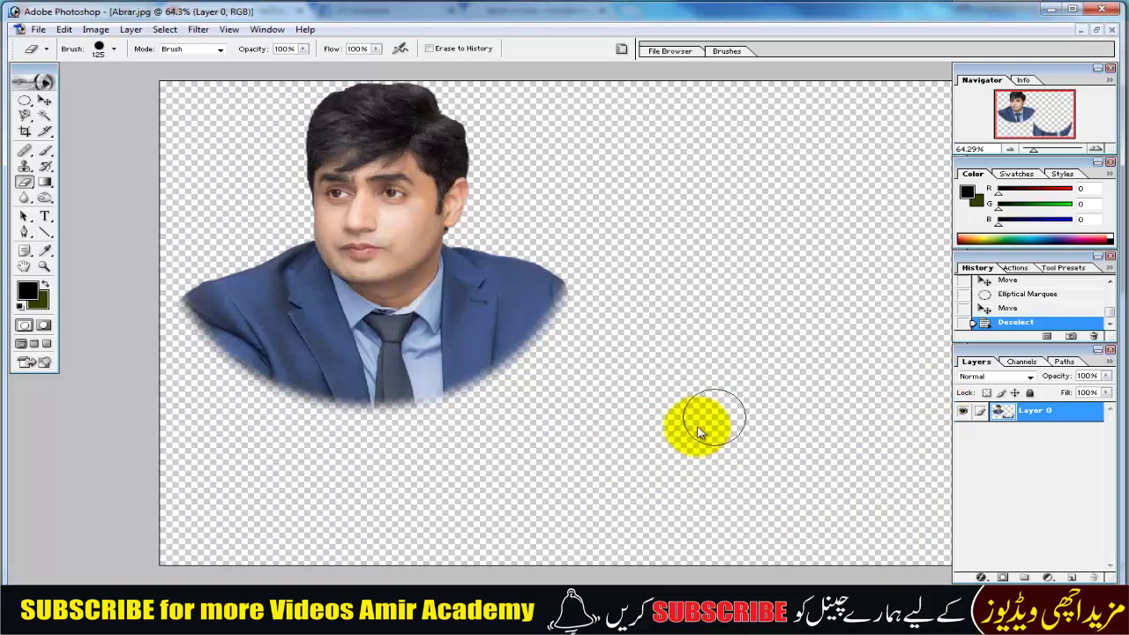
click(40, 103)
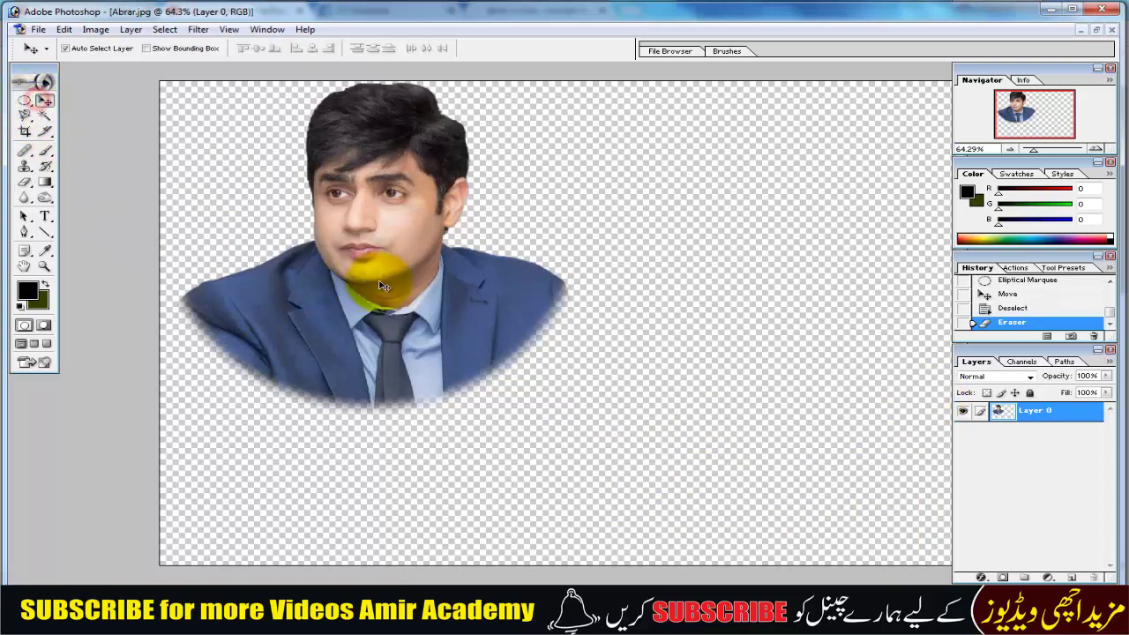
mouse_move(387, 280)
mouse_down()
mouse_move(601, 371)
mouse_move(580, 369)
mouse_up()
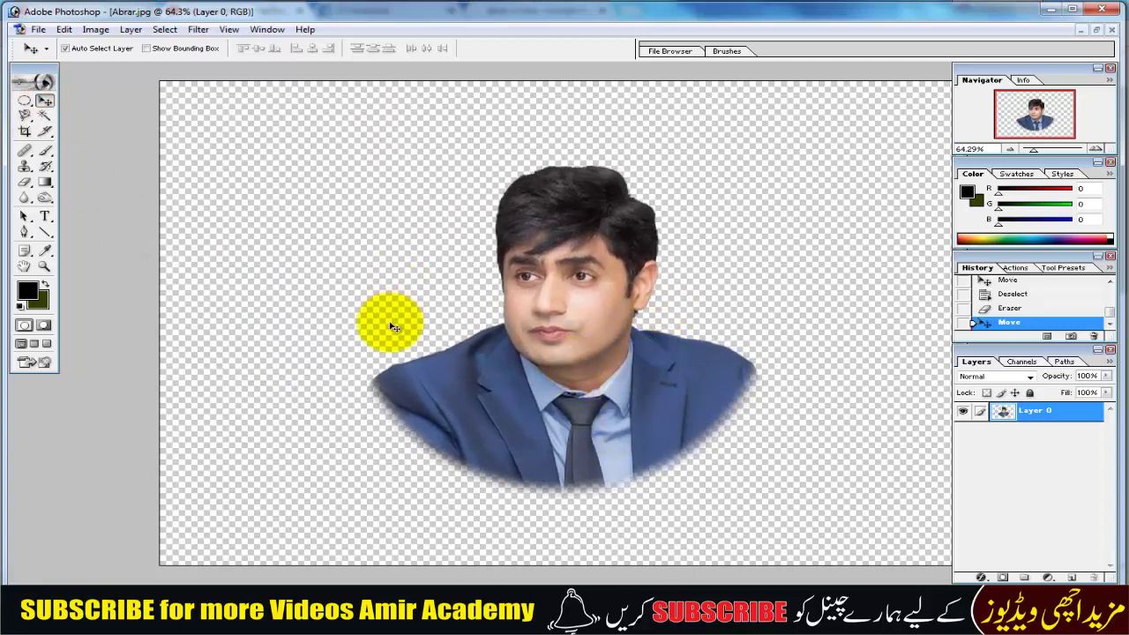
Zoom in progressively on the feathered oval portrait to inspect its soft, transparent edges
key(z)
drag(303, 134, 843, 529)
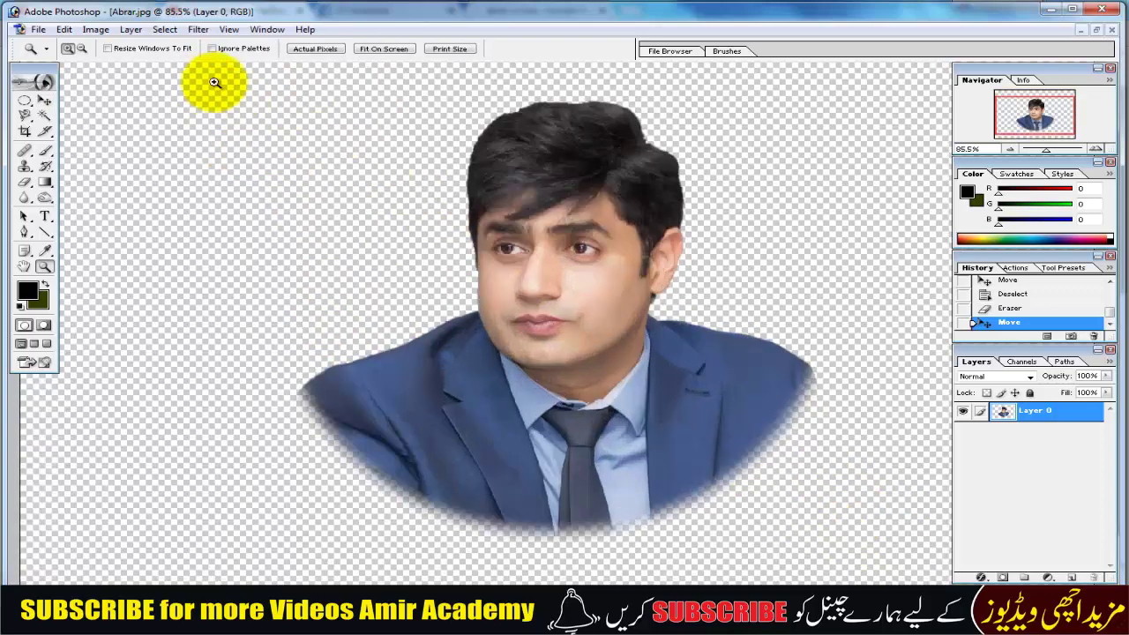
drag(209, 79, 873, 561)
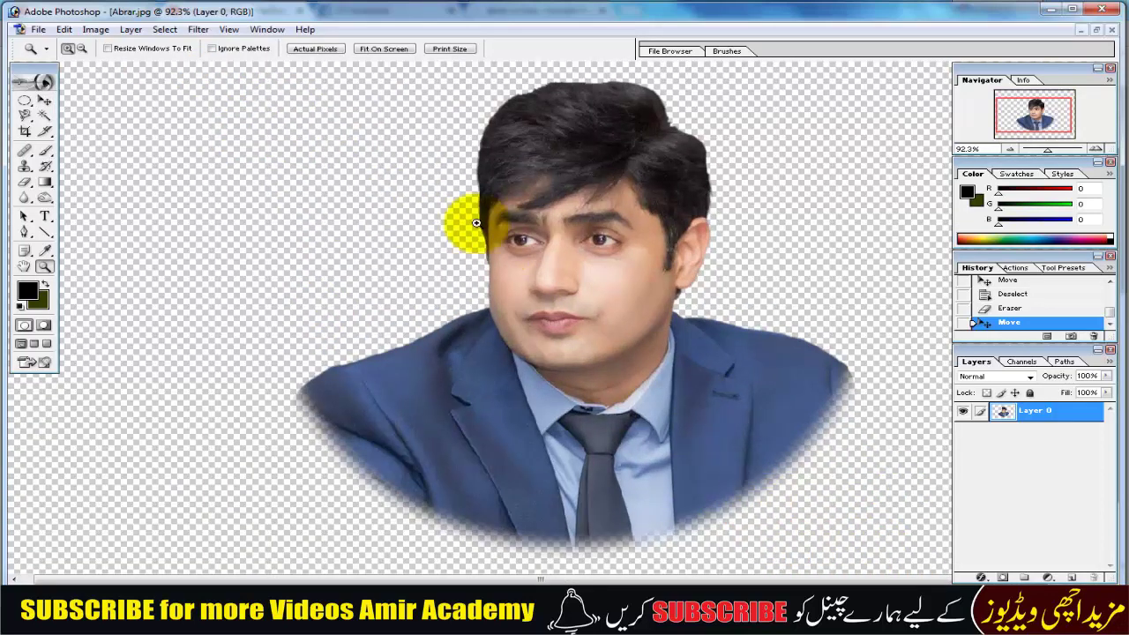
mouse_move(278, 91)
mouse_down()
mouse_move(650, 453)
mouse_move(870, 567)
mouse_move(872, 539)
mouse_up()
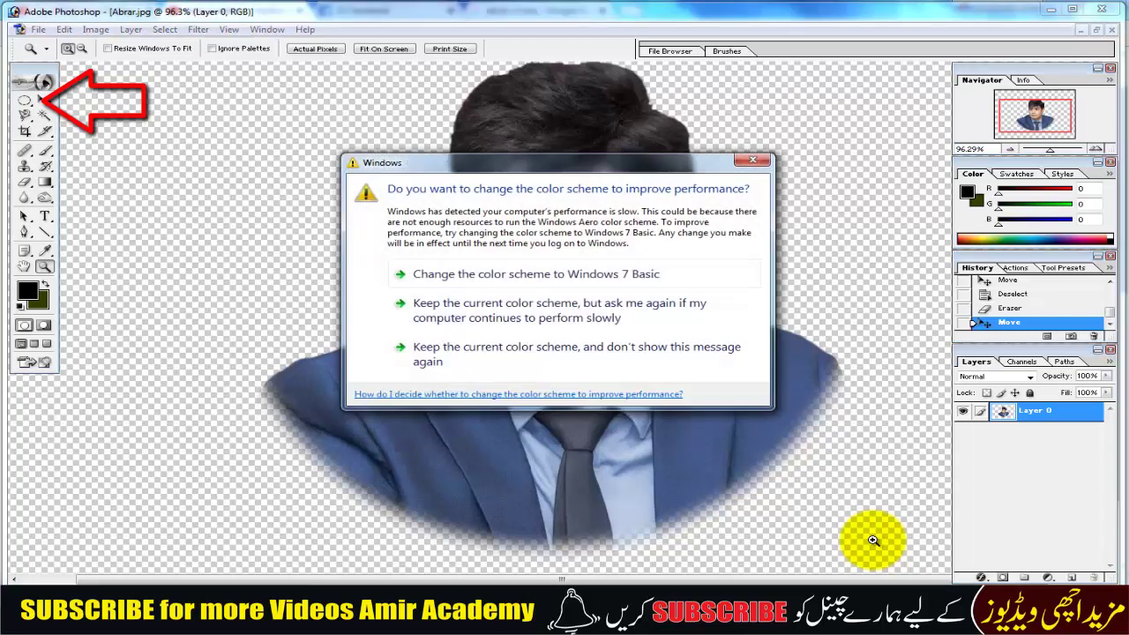
click(753, 160)
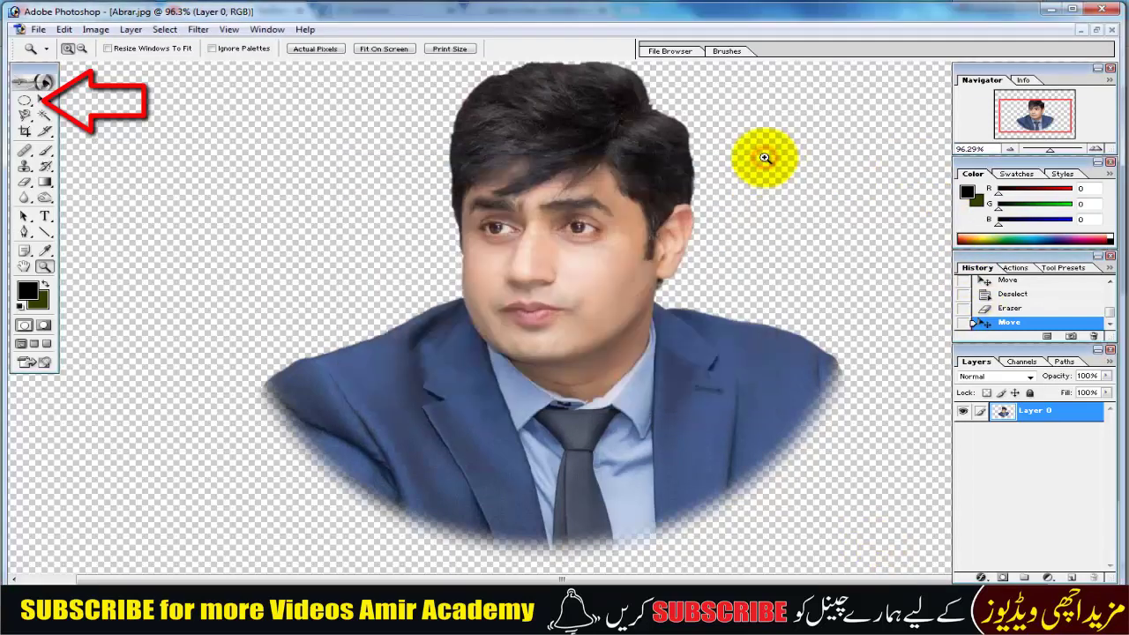